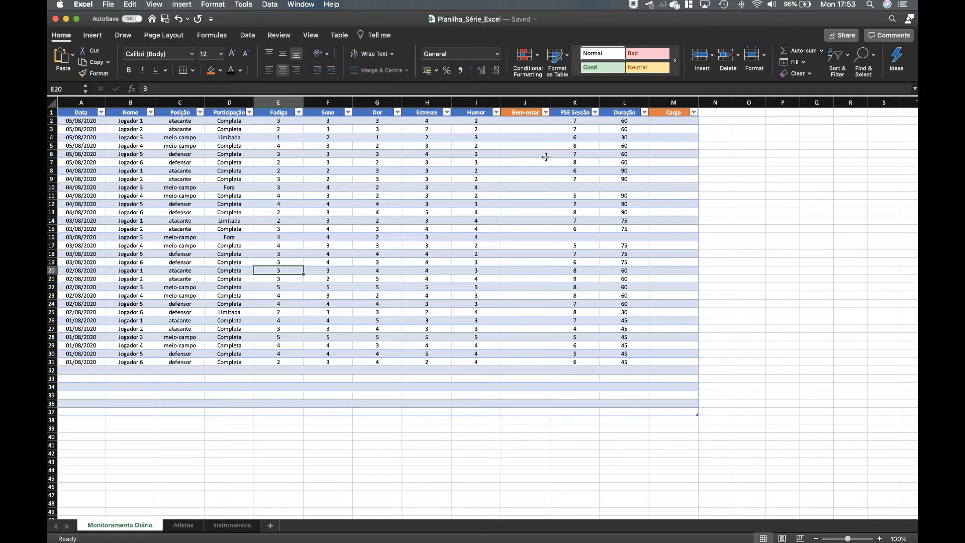
- Add a new blank worksheet and place it after the Instrumentos sheet
{"action": "left_click", "coordinate": [270, 525]}
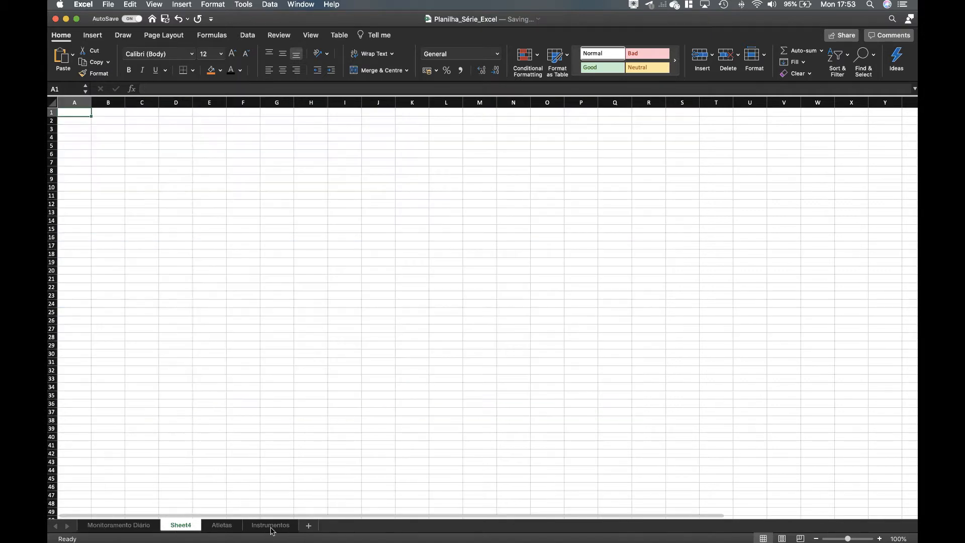
{"action": "left_click_drag", "start_coordinate": [188, 525], "coordinate": [301, 526]}
{"action": "left_click_drag", "start_coordinate": [227, 525], "coordinate": [300, 525]}
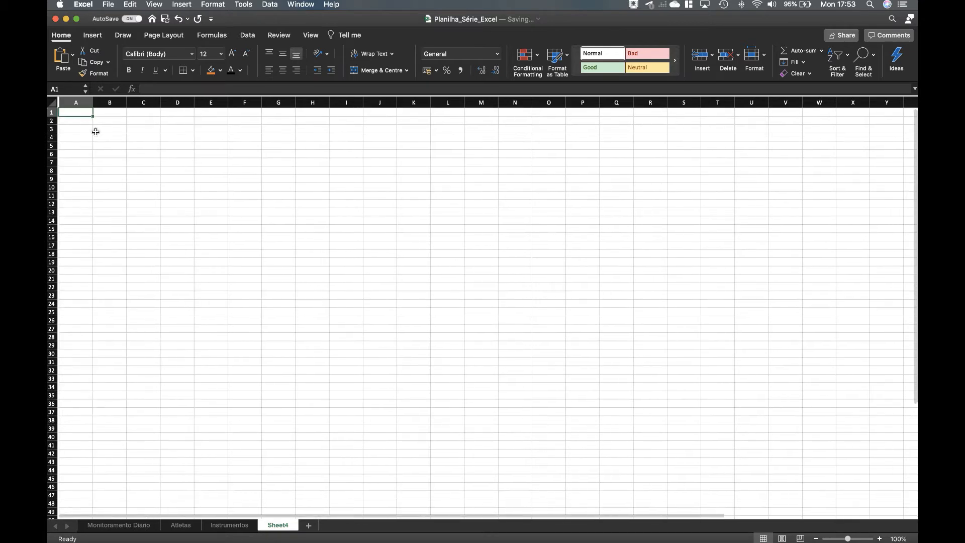
- Create a table over the range A1:H20 on the new sheet, without marking it as having headers
{"action": "left_click_drag", "start_coordinate": [79, 112], "coordinate": [307, 271]}
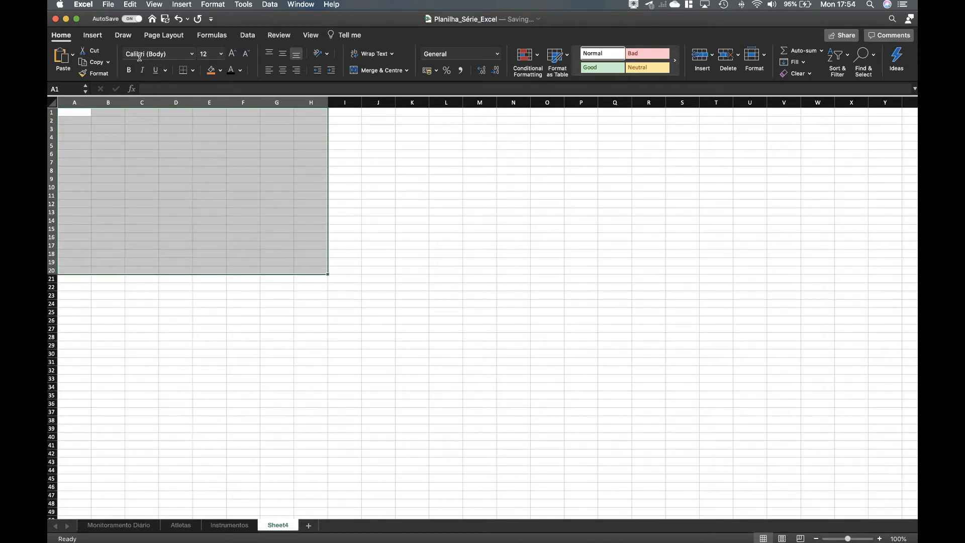
{"action": "left_click", "coordinate": [95, 36]}
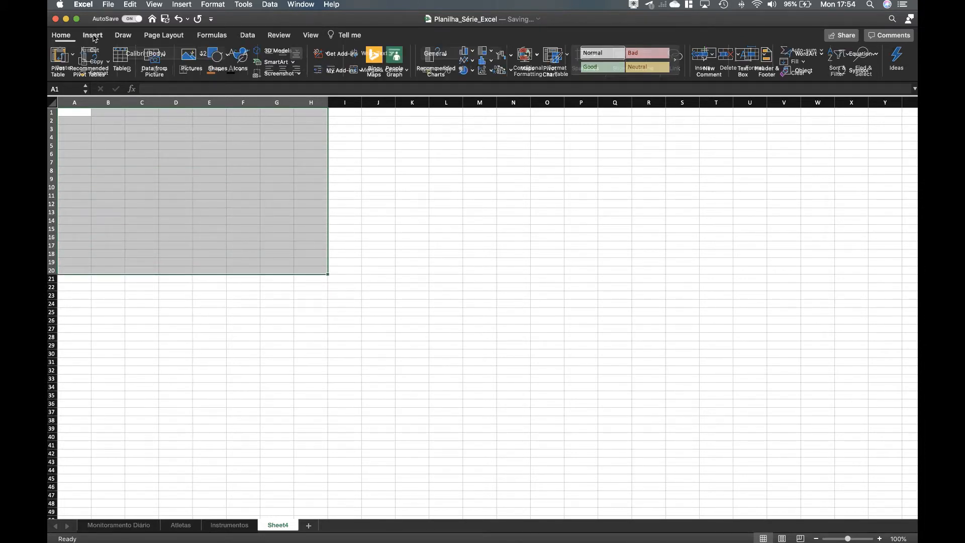
{"action": "left_click", "coordinate": [122, 58]}
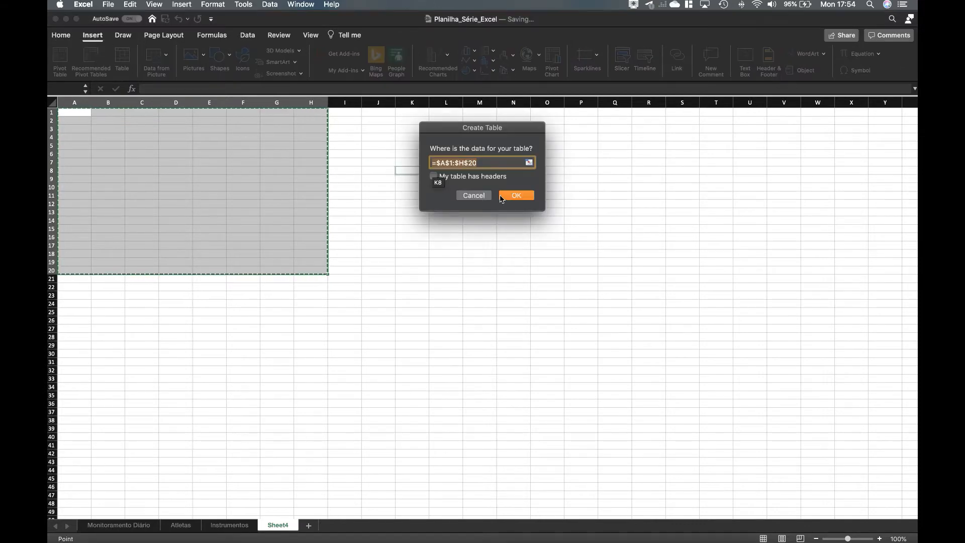
{"action": "left_click", "coordinate": [516, 195]}
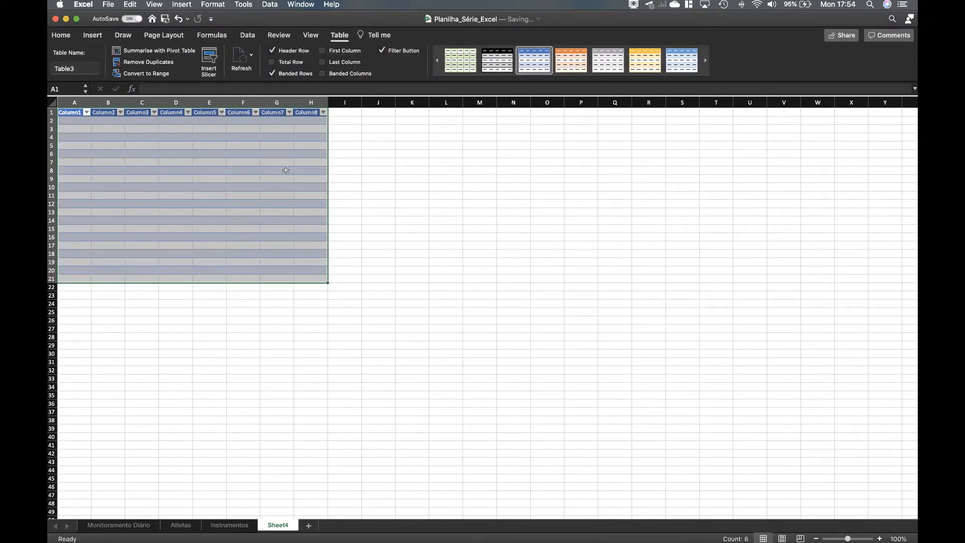
{"action": "left_click", "coordinate": [242, 180]}
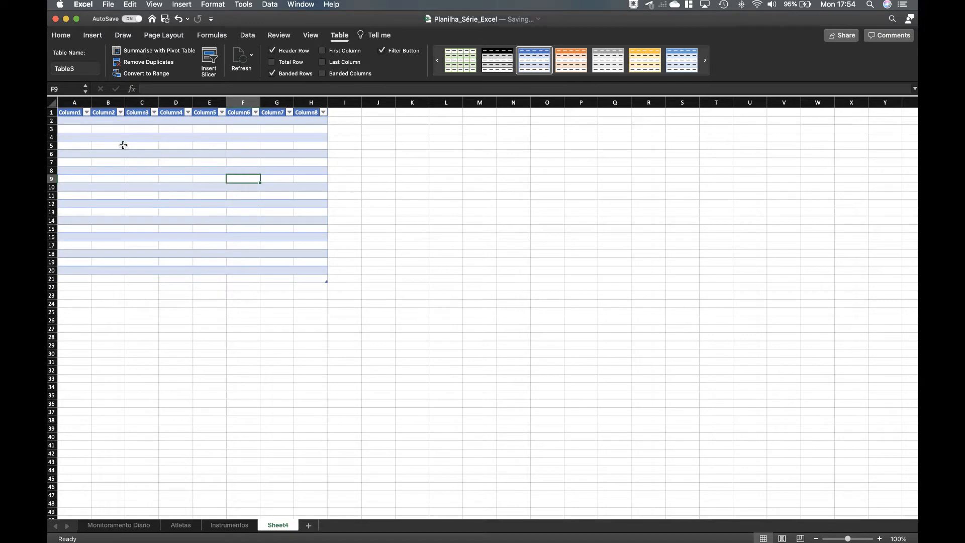
- Rename the table's first two column headers as Nome and Data
{"action": "left_click", "coordinate": [880, 538]}
{"action": "left_click", "coordinate": [880, 538]}
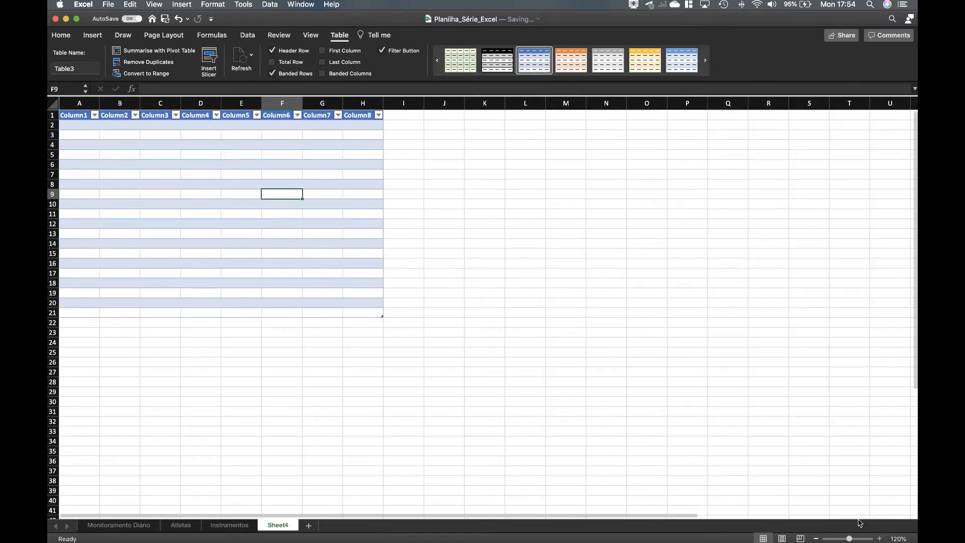
{"action": "left_click", "coordinate": [880, 538]}
{"action": "left_click", "coordinate": [83, 118]}
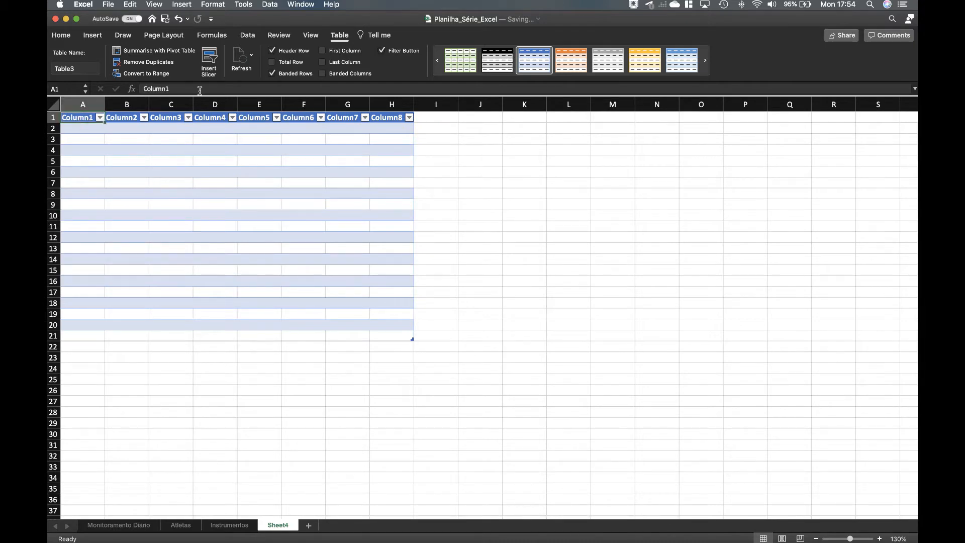
{"action": "double_click", "coordinate": [143, 88]}
{"action": "type", "text": "Nome"}
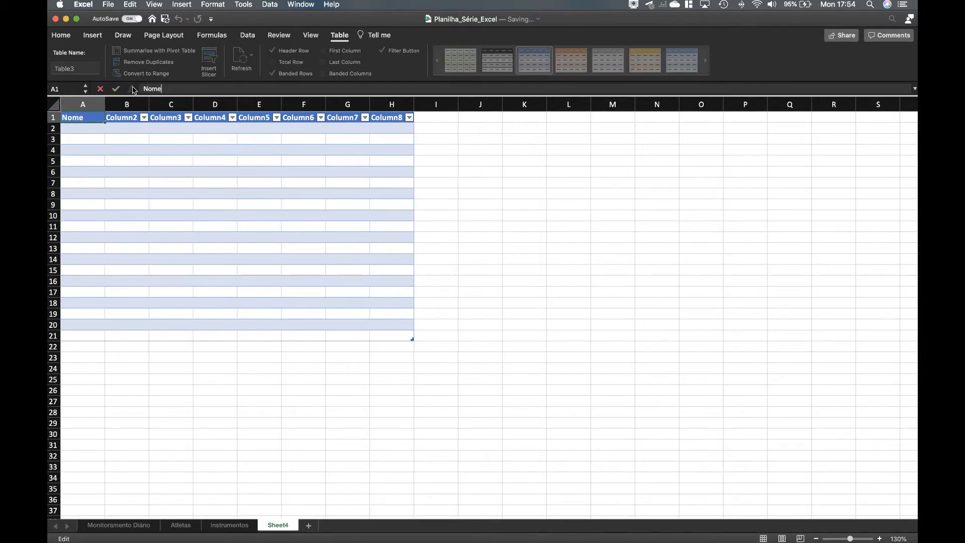
{"action": "left_click", "coordinate": [124, 119]}
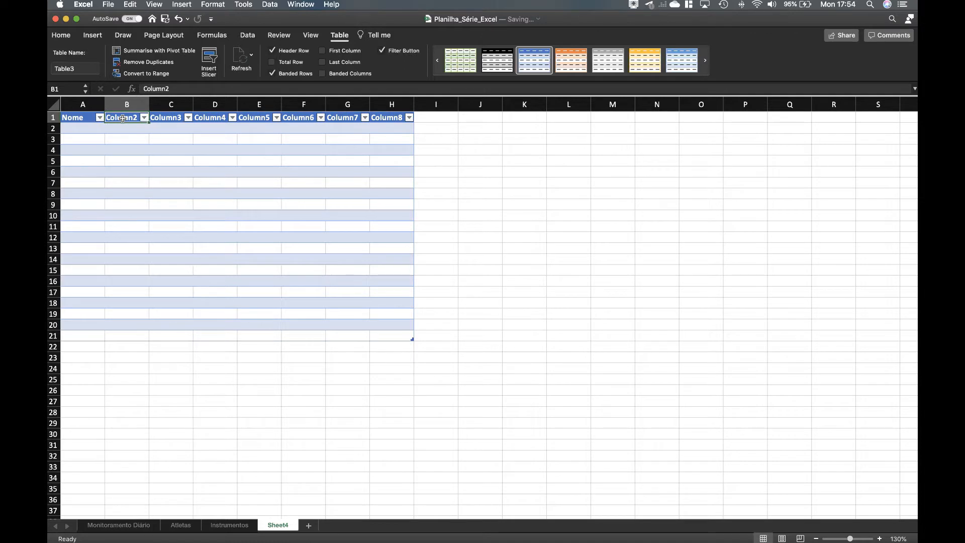
{"action": "type", "text": "Data"}
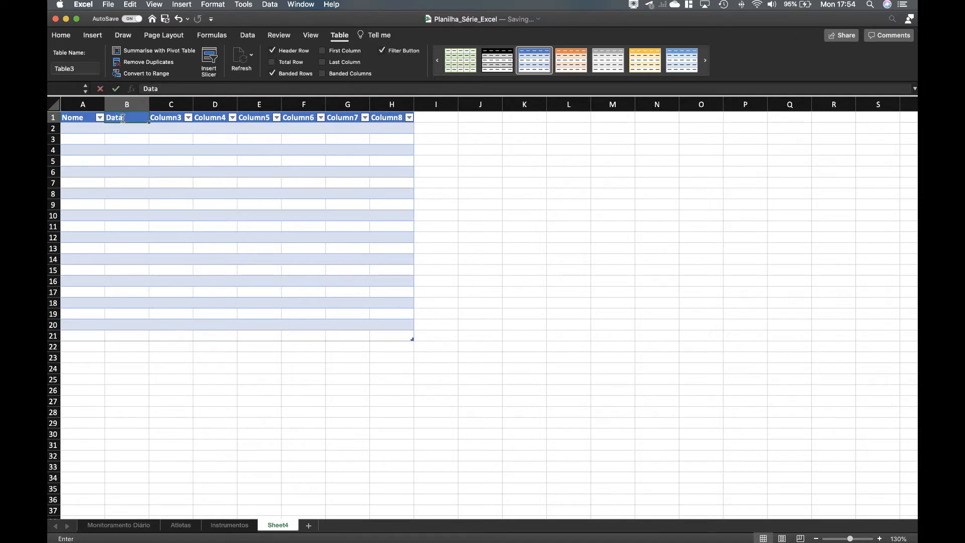
{"action": "left_click", "coordinate": [167, 119]}
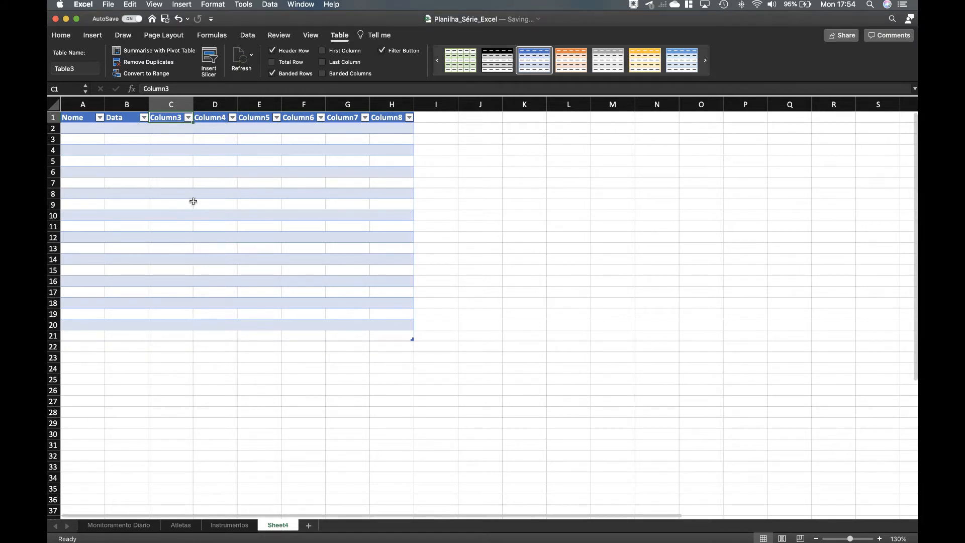
- Compare the options offered for cells inside and outside the new table, and examine its table name
{"action": "left_click", "coordinate": [75, 119]}
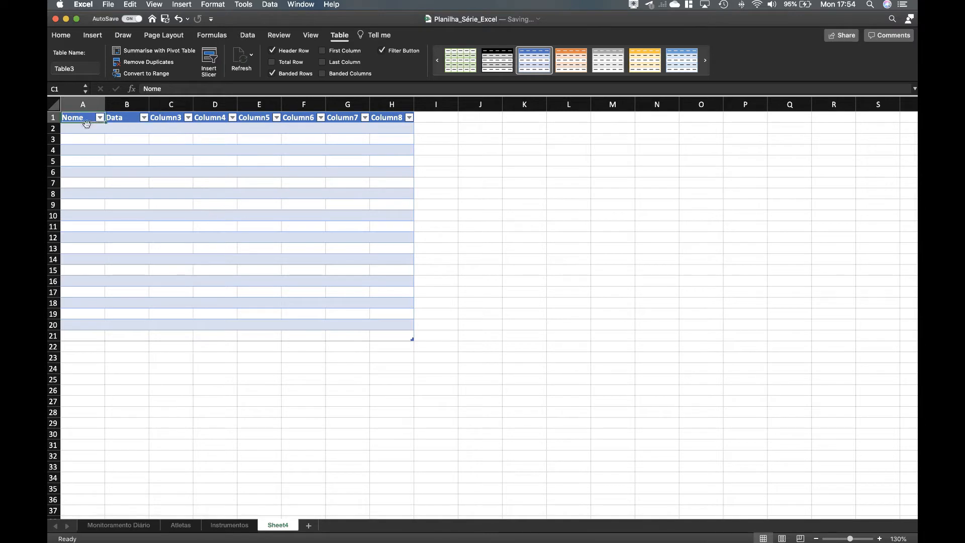
{"action": "left_click", "coordinate": [312, 259]}
{"action": "left_click", "coordinate": [267, 184]}
{"action": "left_click", "coordinate": [338, 159]}
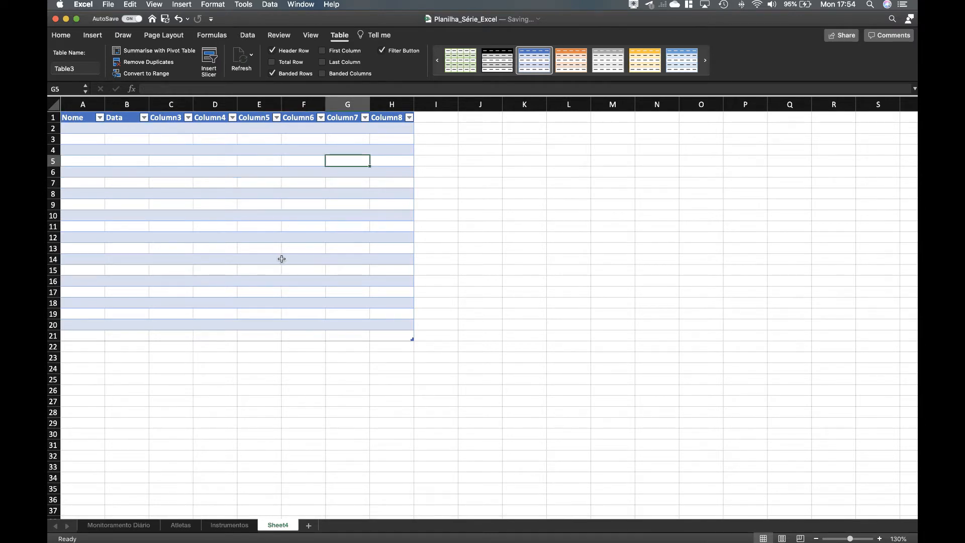
{"action": "left_click", "coordinate": [285, 258]}
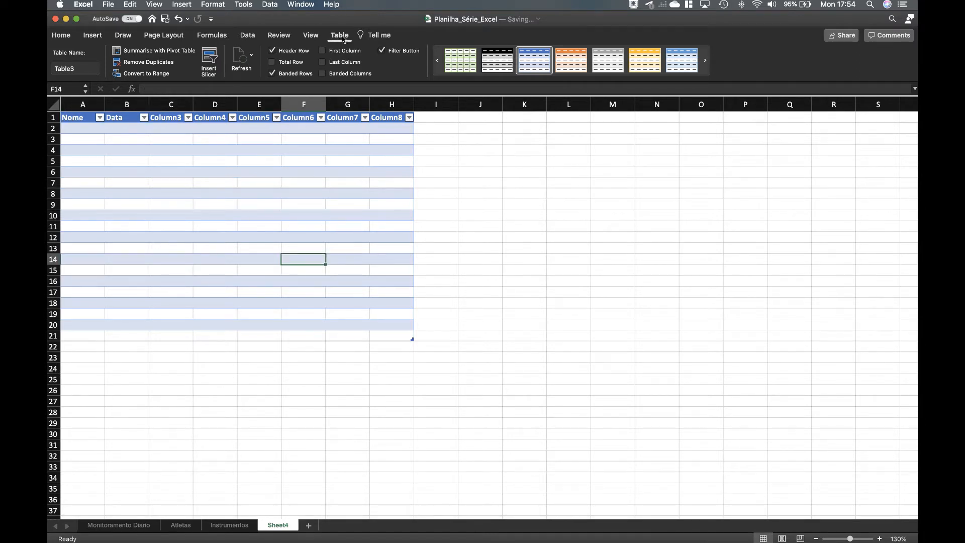
{"action": "left_click", "coordinate": [552, 184]}
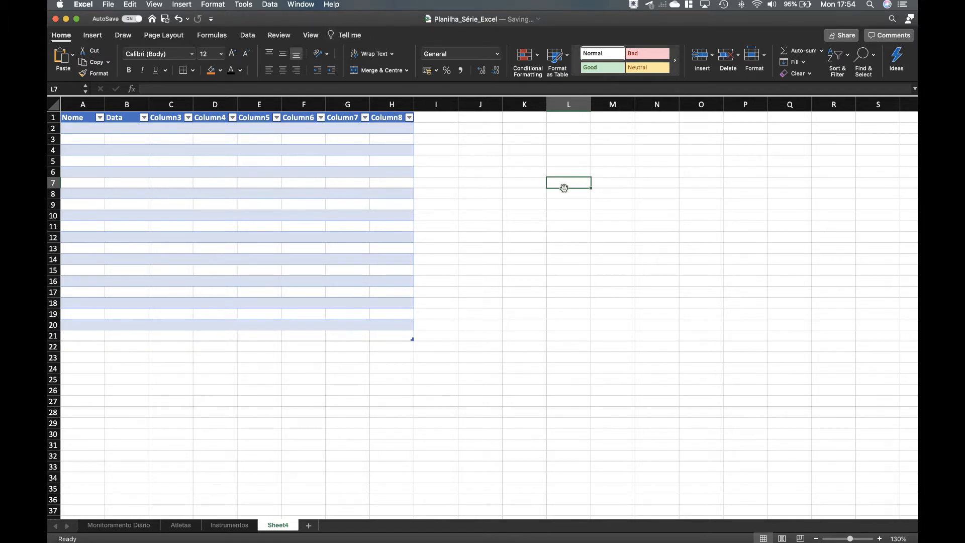
{"action": "left_click", "coordinate": [346, 193]}
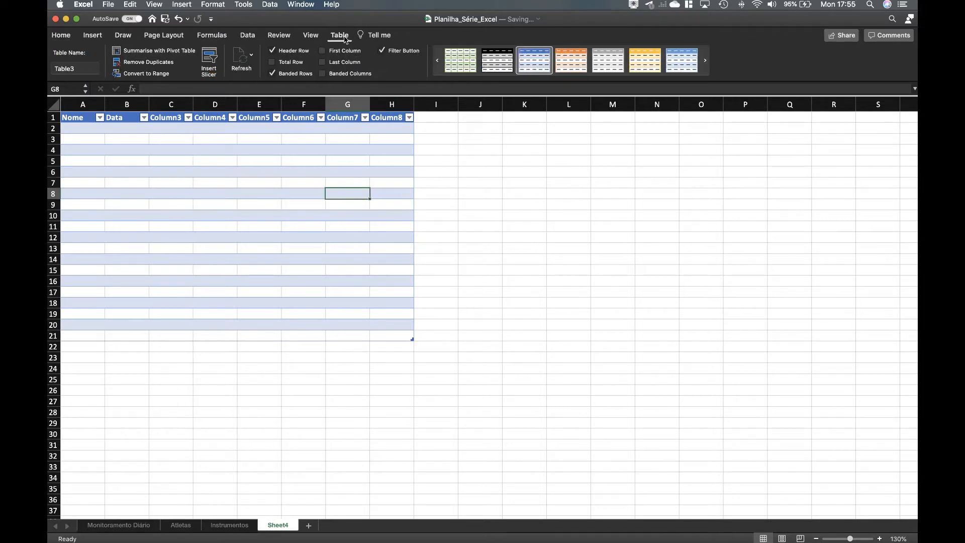
{"action": "left_click_drag", "start_coordinate": [86, 68], "coordinate": [48, 67]}
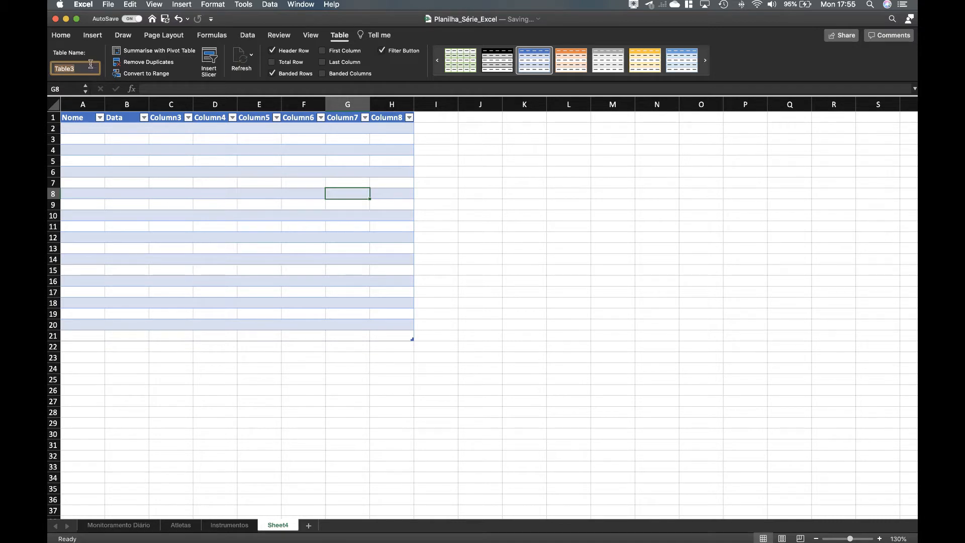
{"action": "left_click", "coordinate": [423, 259]}
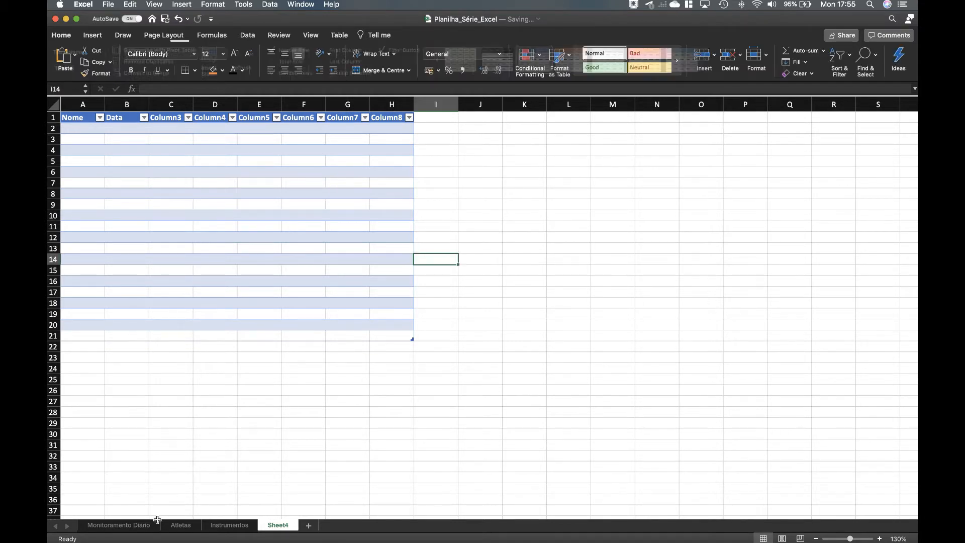
- Check the table name of the data table on the Monitoramento Diário sheet
{"action": "left_click", "coordinate": [129, 527]}
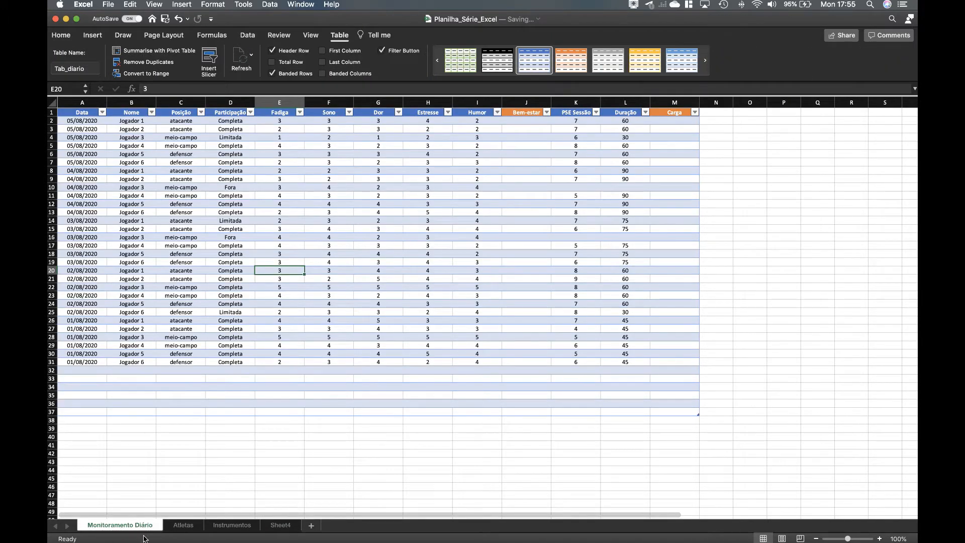
{"action": "left_click", "coordinate": [331, 162]}
{"action": "left_click", "coordinate": [64, 70]}
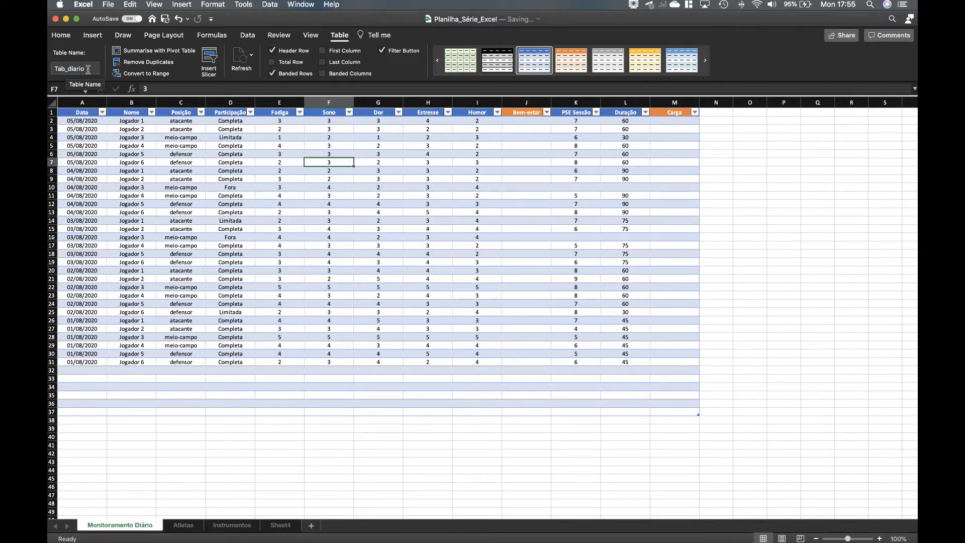
{"action": "left_click", "coordinate": [325, 444]}
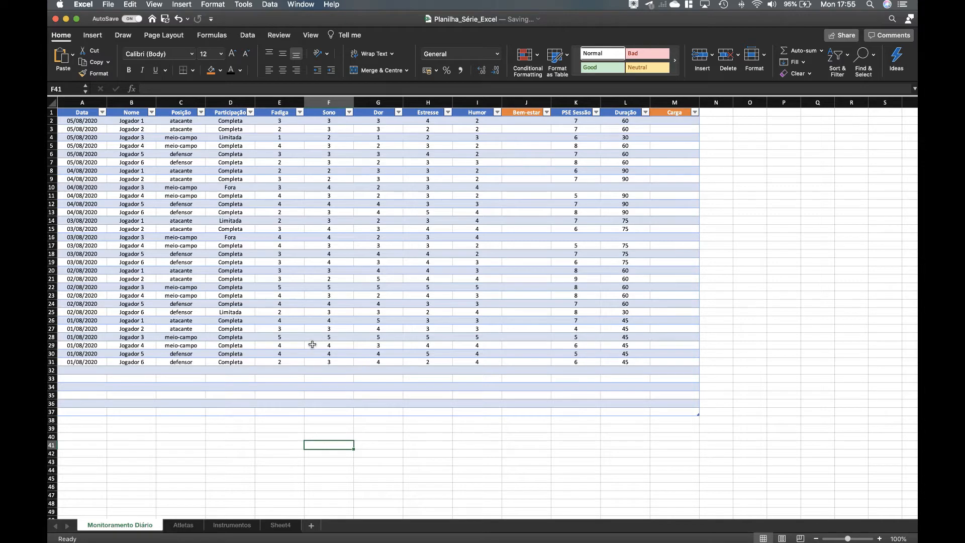
- Review the players' positions on the Atletas sheet and the wellness questionnaire on the Instrumentos sheet
{"action": "left_click", "coordinate": [184, 526]}
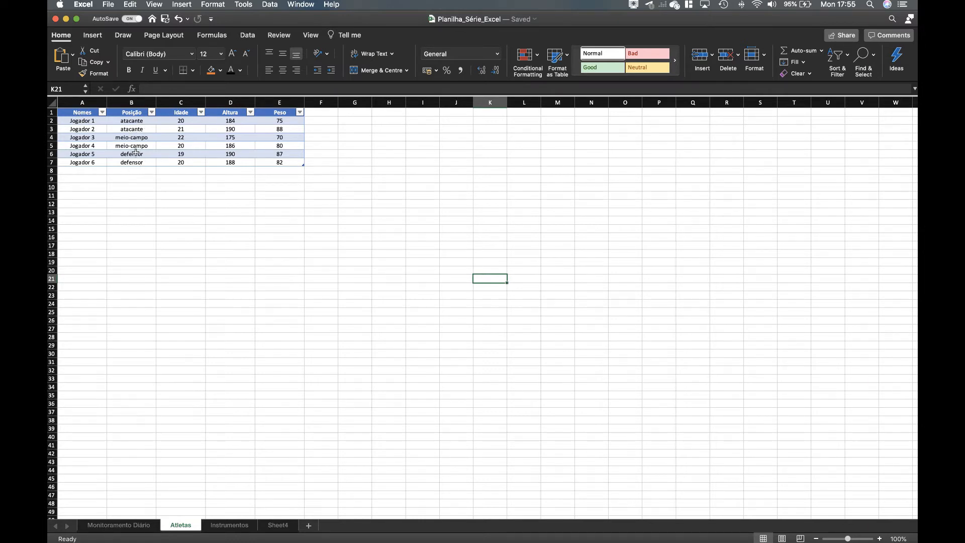
{"action": "left_click_drag", "start_coordinate": [142, 123], "coordinate": [131, 161]}
{"action": "left_click", "coordinate": [164, 211]}
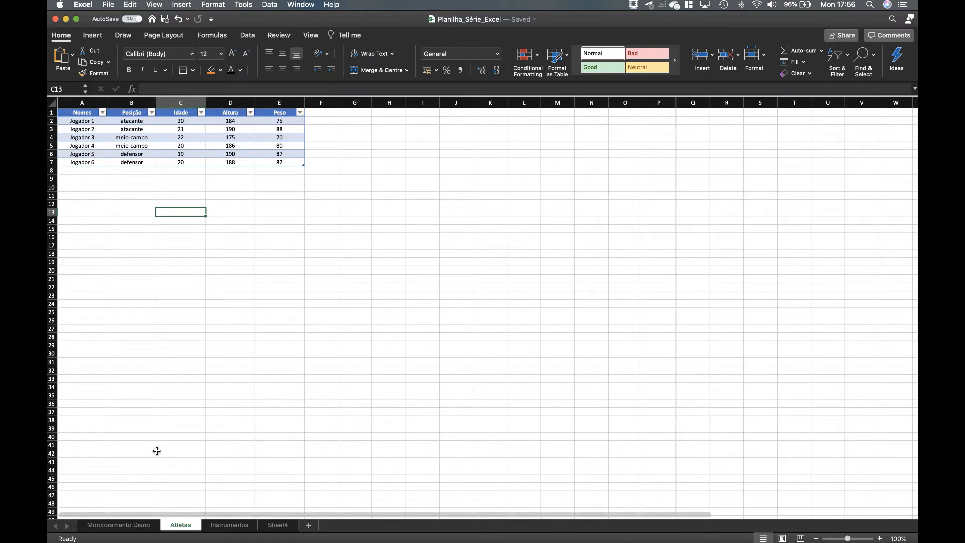
{"action": "left_click", "coordinate": [133, 525]}
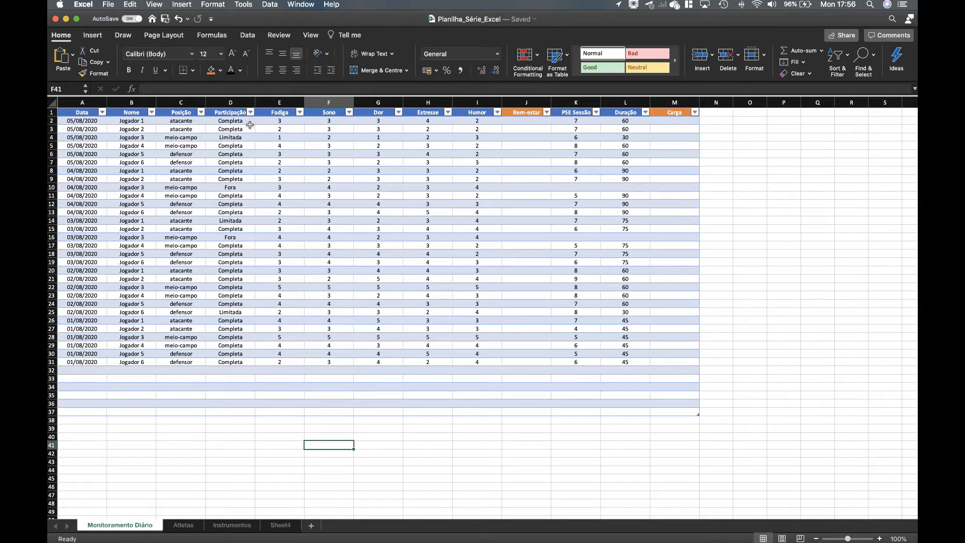
{"action": "left_click", "coordinate": [232, 525]}
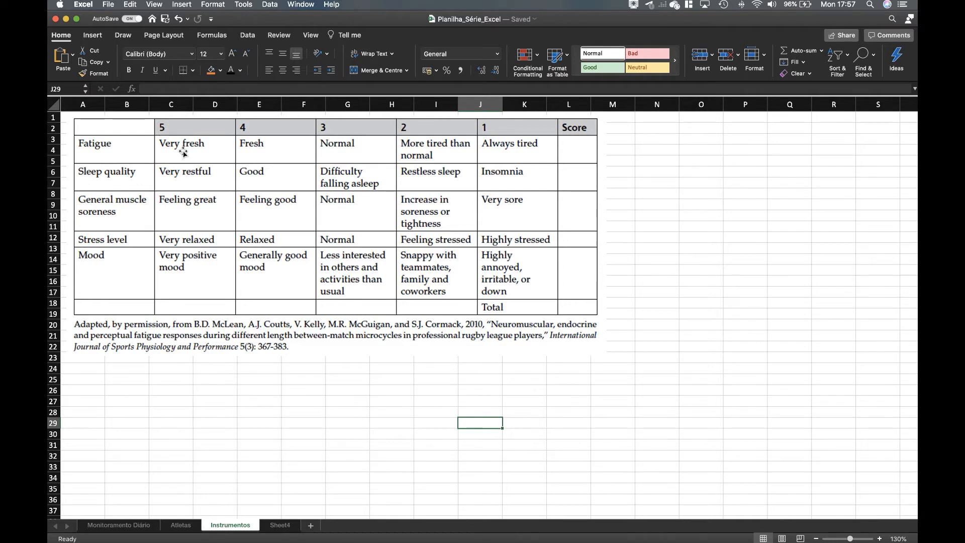
- Examine the Fadiga, Sono, Dor, Estresse and Humor scores in row 2 of the Monitoramento Diário sheet
{"action": "left_click", "coordinate": [129, 527]}
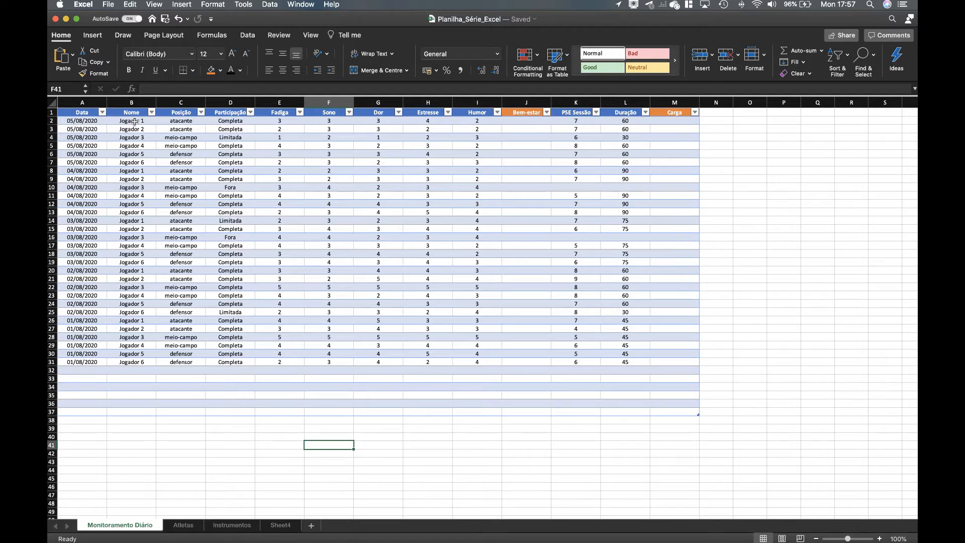
{"action": "left_click", "coordinate": [279, 122]}
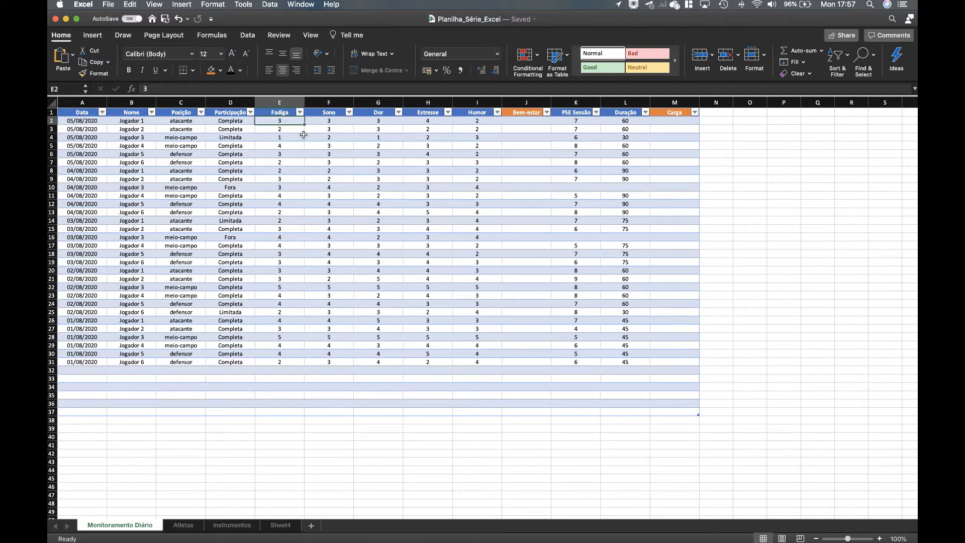
{"action": "left_click", "coordinate": [327, 121]}
{"action": "left_click", "coordinate": [378, 121]}
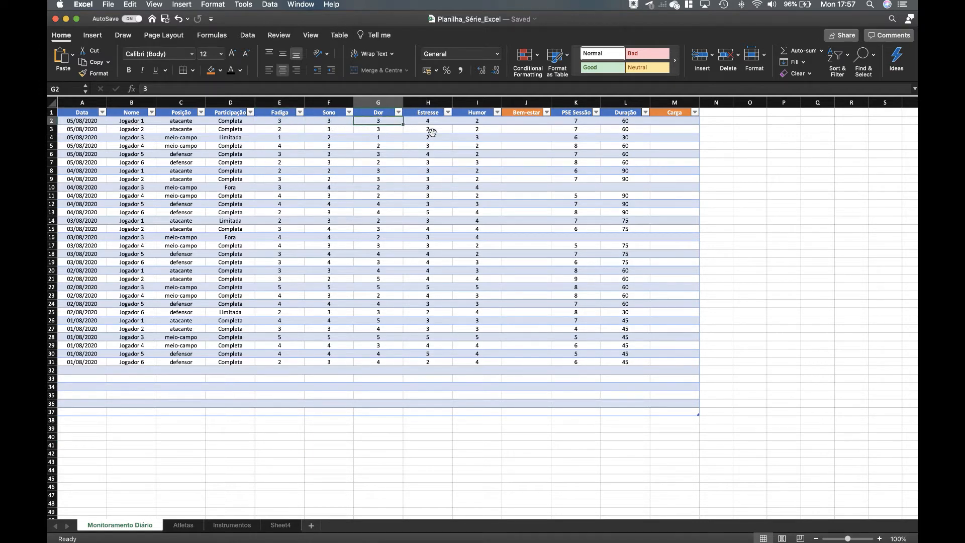
{"action": "left_click", "coordinate": [429, 123]}
{"action": "left_click", "coordinate": [478, 123]}
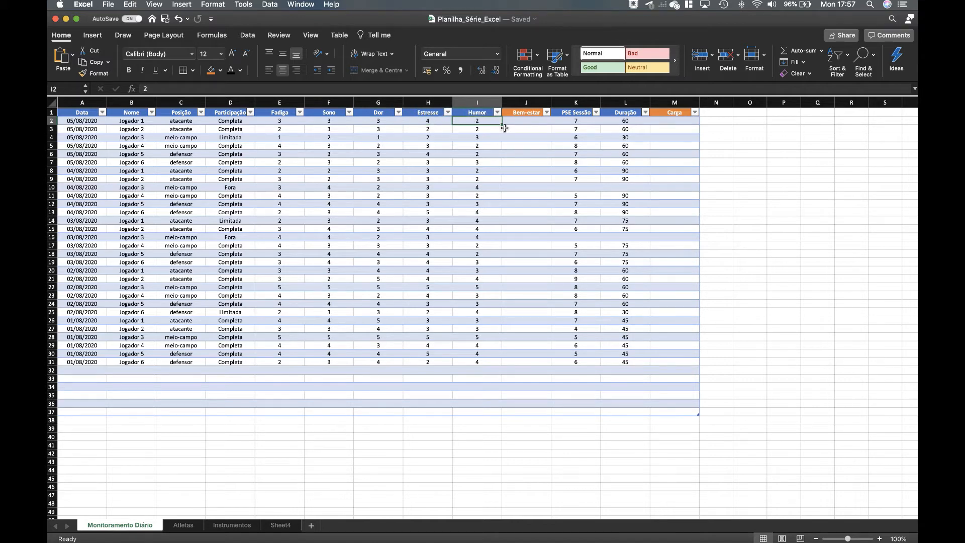
- Fill the Bem-estar header cell with theme blue and return its fill to theme orange
{"action": "left_click", "coordinate": [524, 111]}
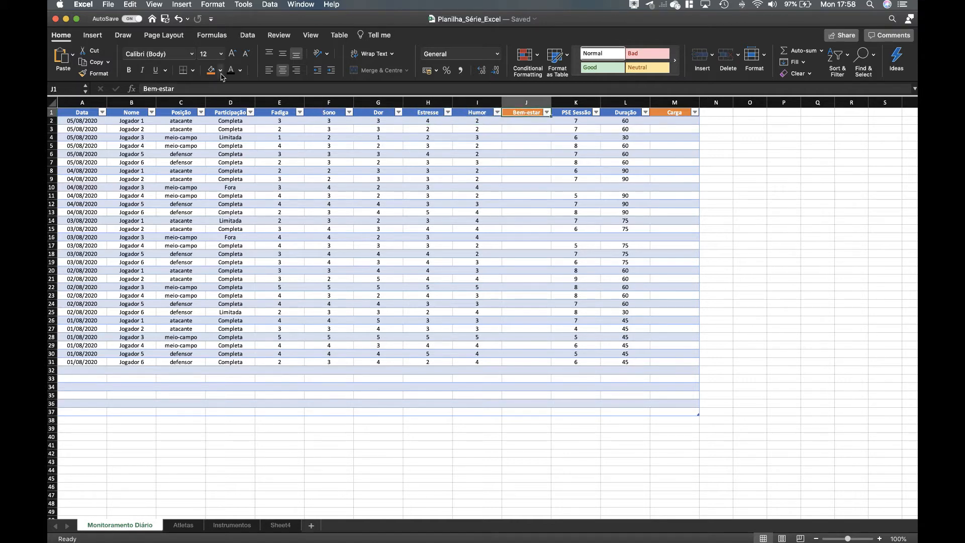
{"action": "left_click", "coordinate": [220, 70]}
{"action": "left_click", "coordinate": [244, 118]}
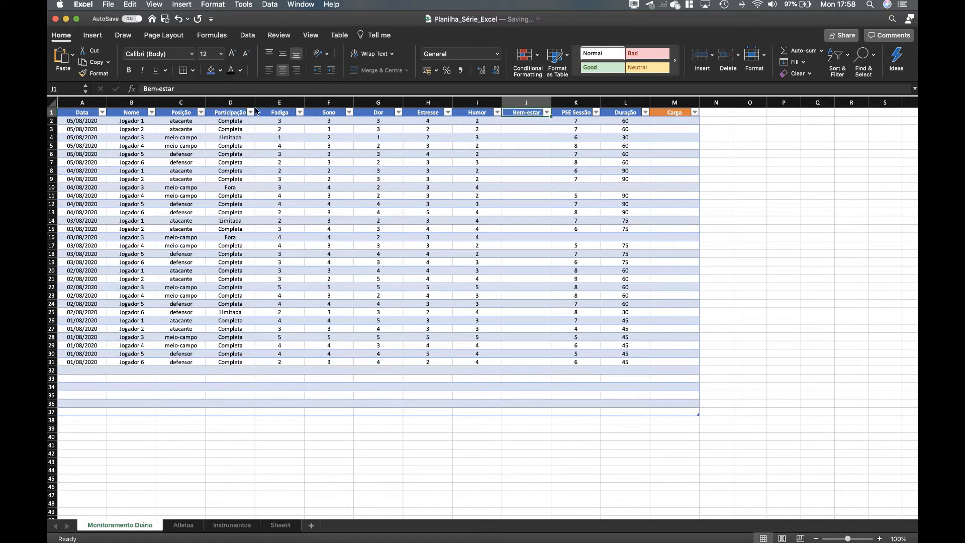
{"action": "left_click", "coordinate": [220, 71]}
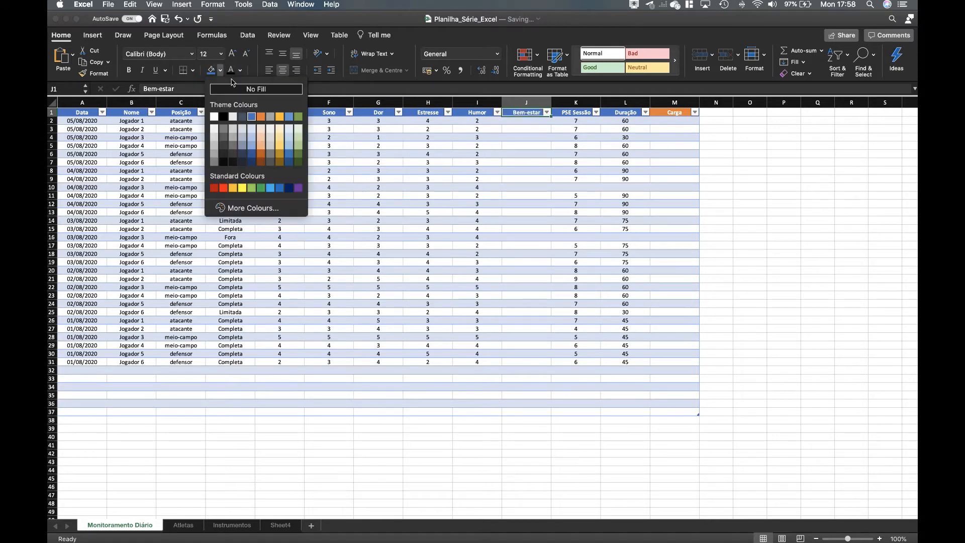
{"action": "left_click", "coordinate": [261, 117]}
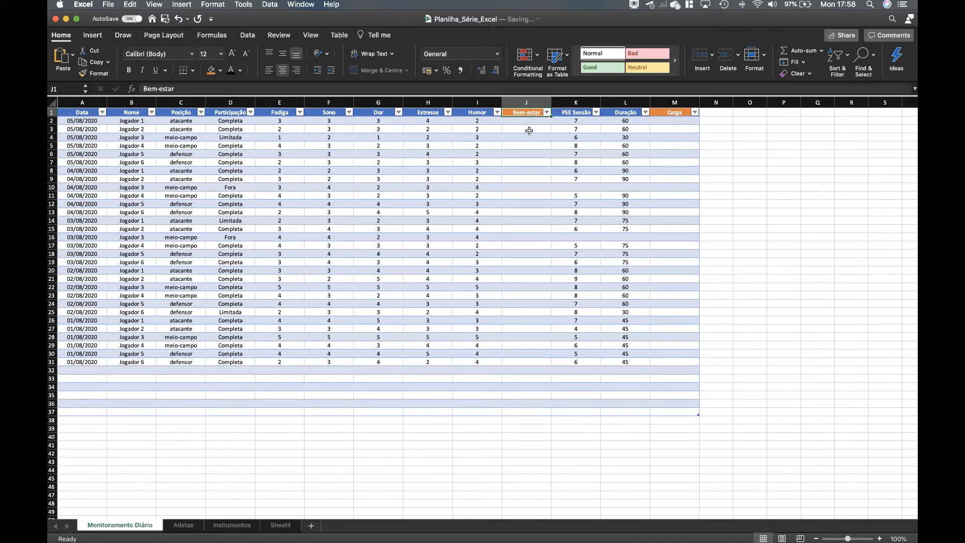
- Review the Carga header and the Fadiga, Sono, Dor, Estresse and Humor scores in row 2
{"action": "left_click", "coordinate": [673, 113]}
{"action": "left_click", "coordinate": [287, 123]}
{"action": "left_click", "coordinate": [321, 122]}
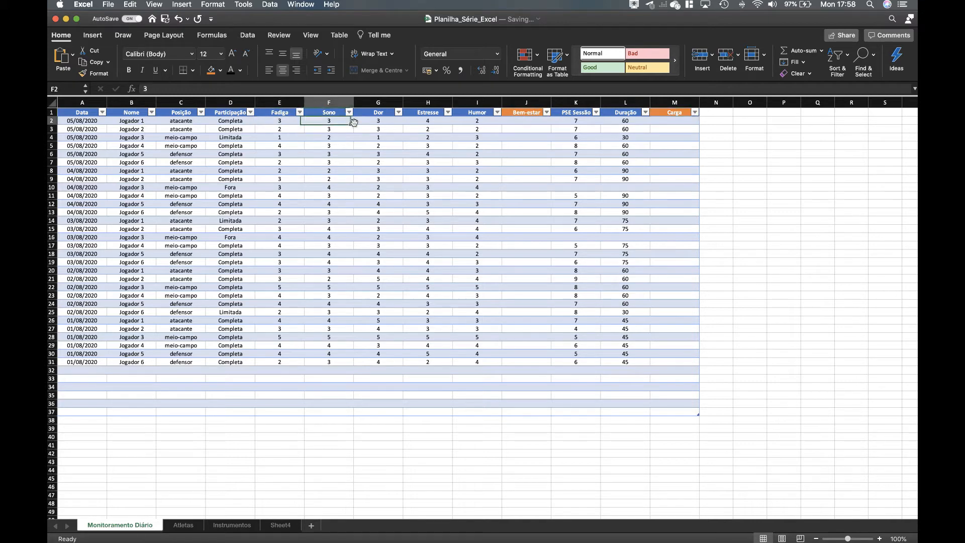
{"action": "left_click", "coordinate": [374, 122]}
{"action": "left_click", "coordinate": [436, 123]}
{"action": "left_click", "coordinate": [468, 123]}
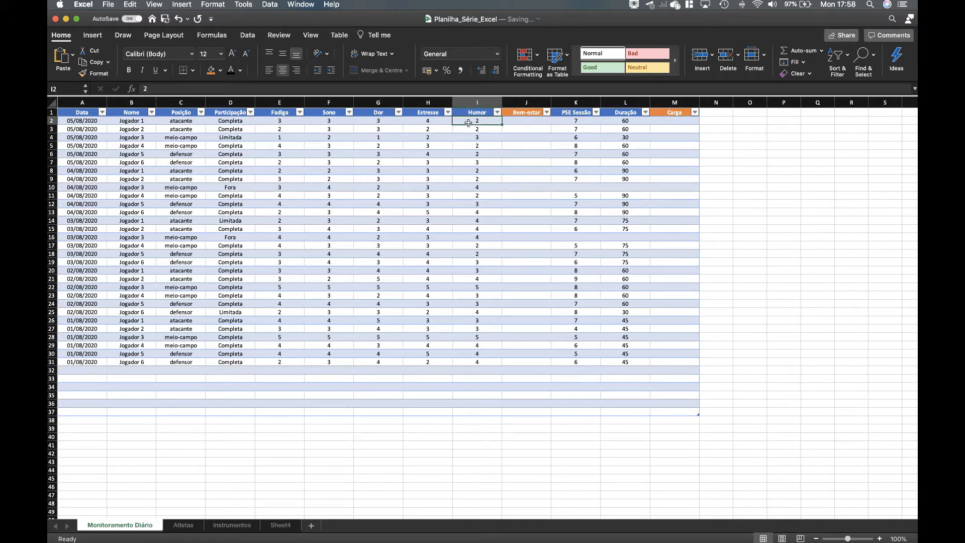
- Examine the Completa, Limitada and Fora entries in the Participação column
{"action": "left_click", "coordinate": [238, 122]}
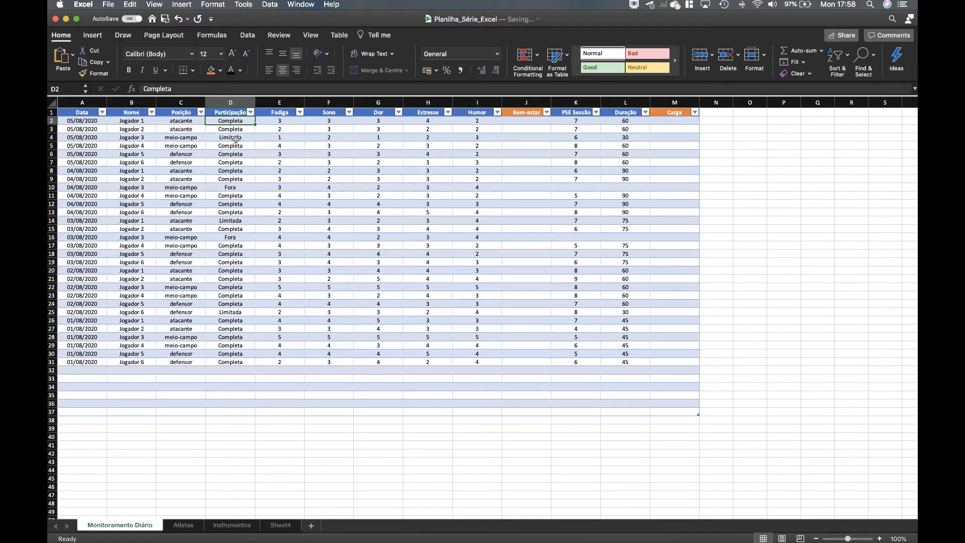
{"action": "left_click", "coordinate": [234, 137]}
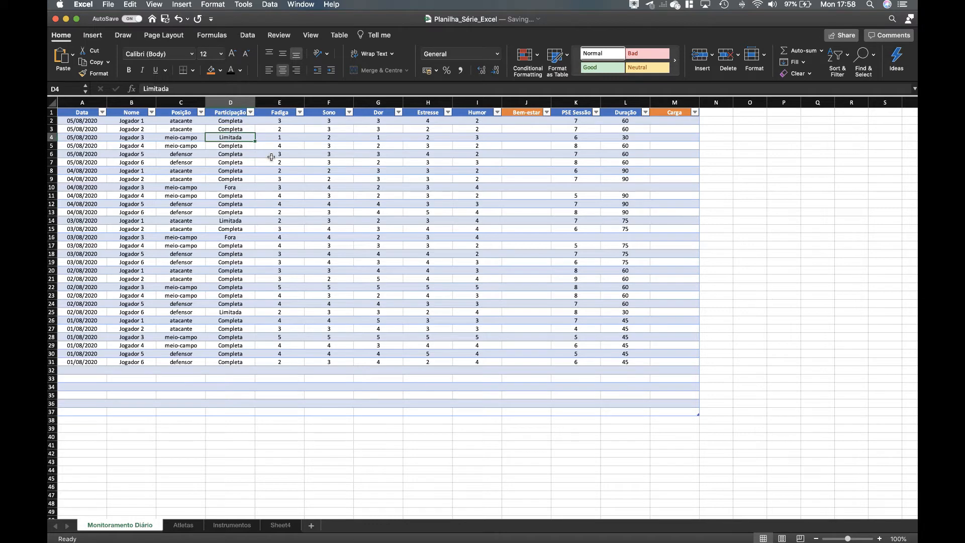
{"action": "left_click", "coordinate": [232, 189]}
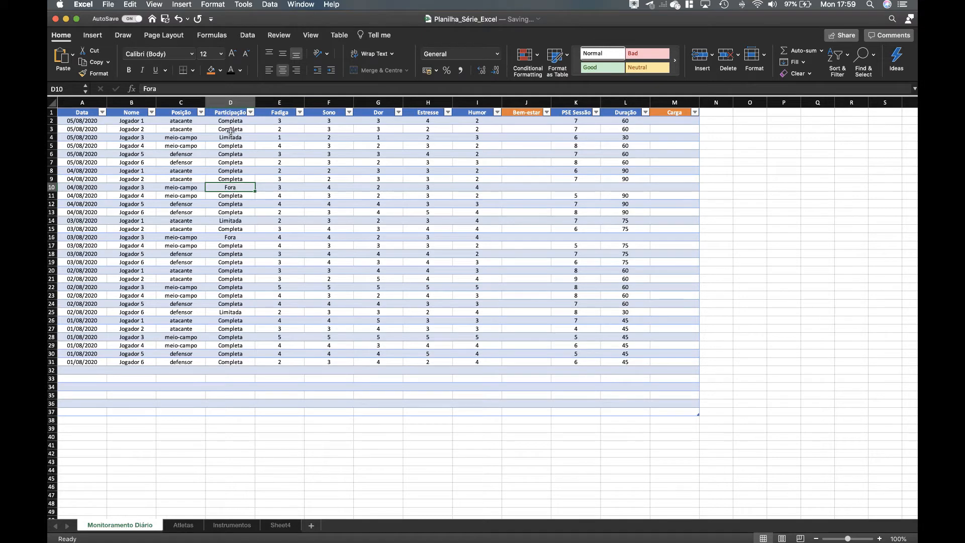
{"action": "left_click", "coordinate": [231, 121]}
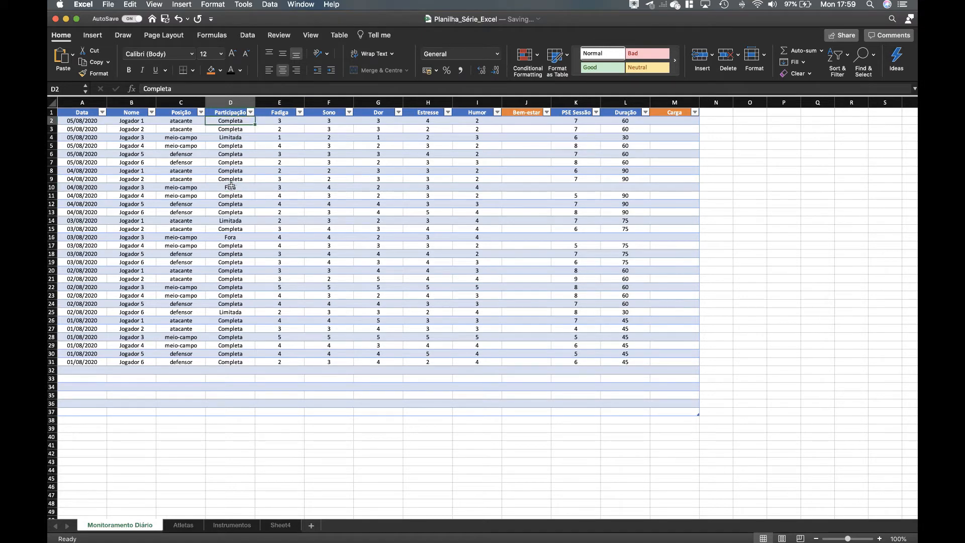
{"action": "left_click", "coordinate": [231, 187]}
{"action": "left_click", "coordinate": [232, 138]}
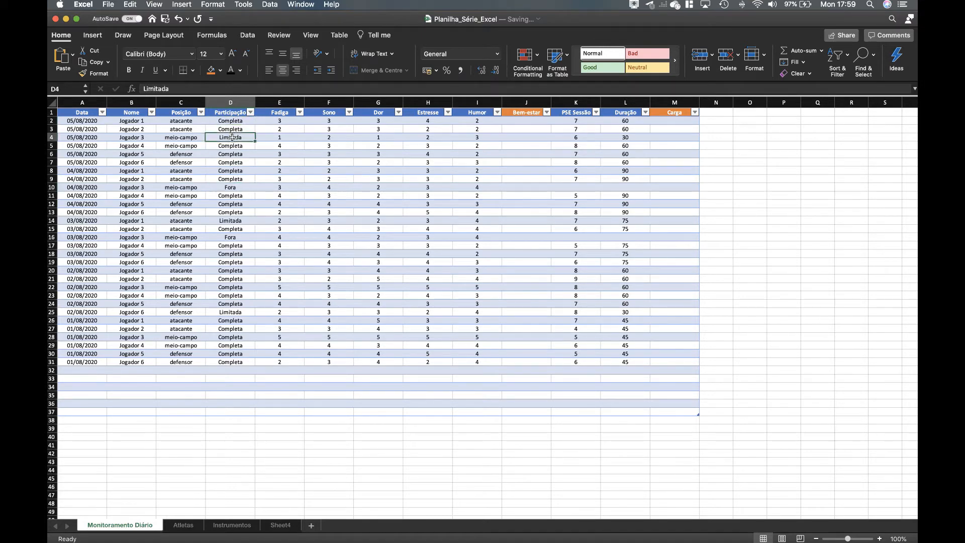
{"action": "left_click", "coordinate": [232, 129]}
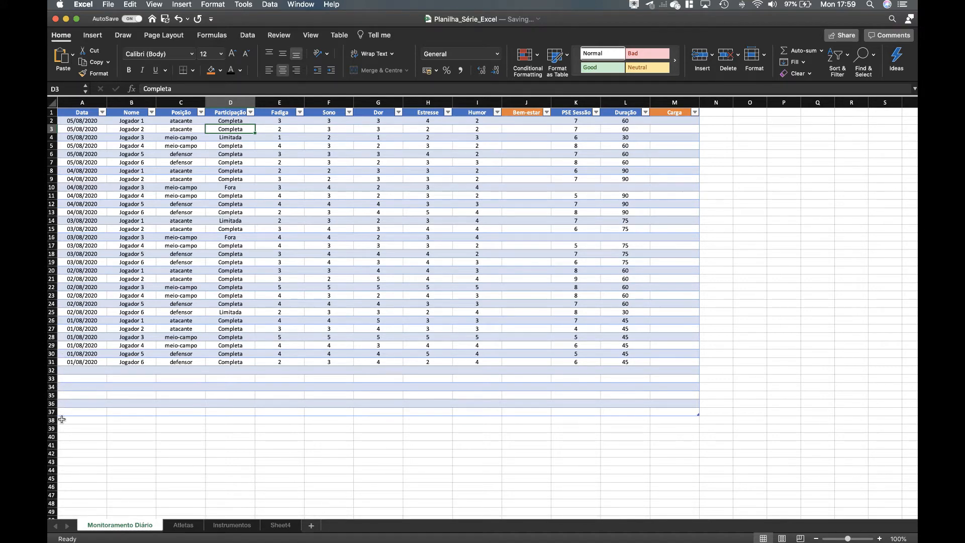
- Insert a blank row at row 33 within the empty rows of the monitoring table
{"action": "left_click", "coordinate": [52, 378]}
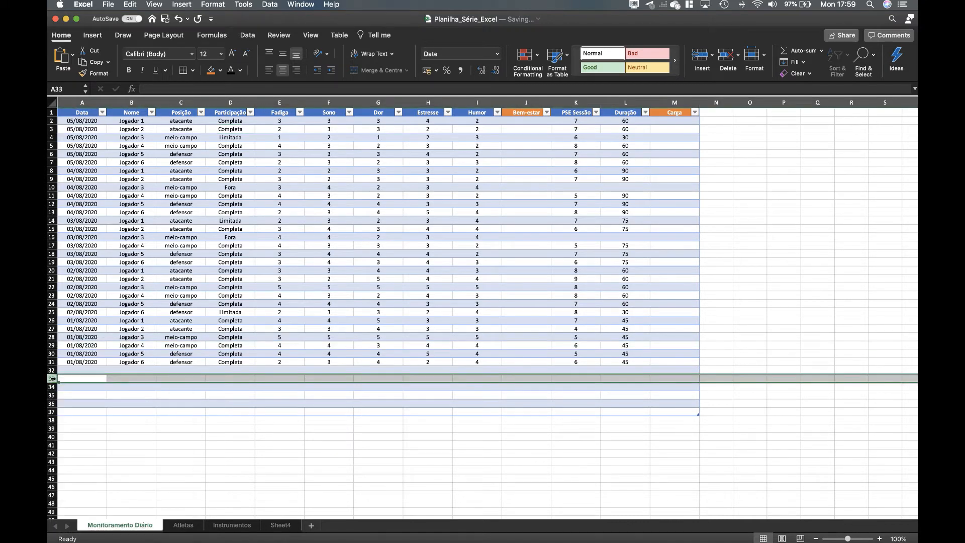
{"action": "right_click", "coordinate": [52, 378]}
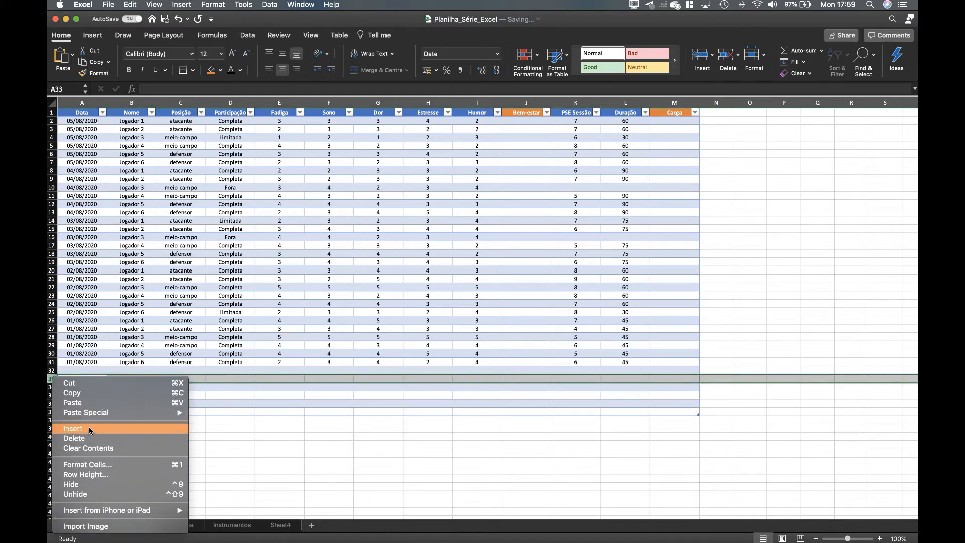
{"action": "left_click", "coordinate": [91, 428]}
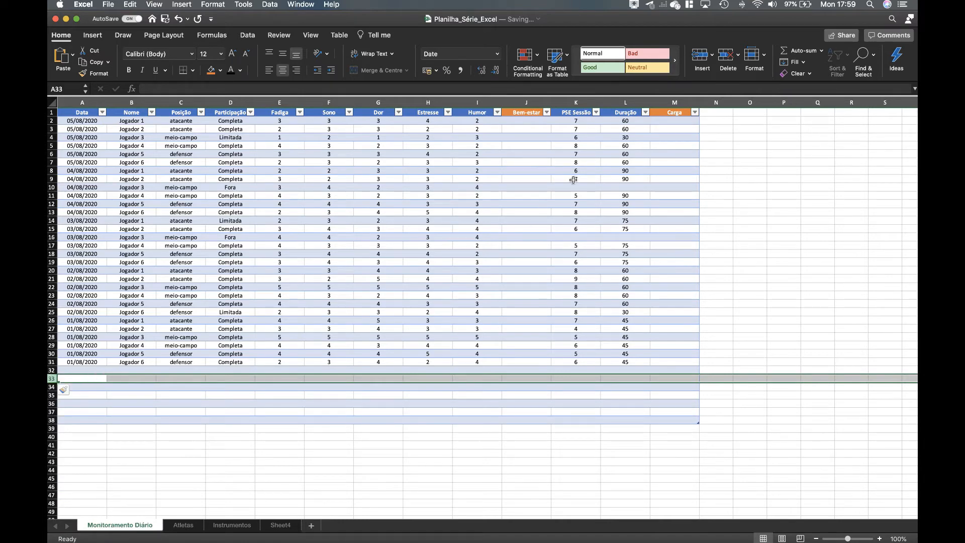
{"action": "right_click", "coordinate": [668, 105]}
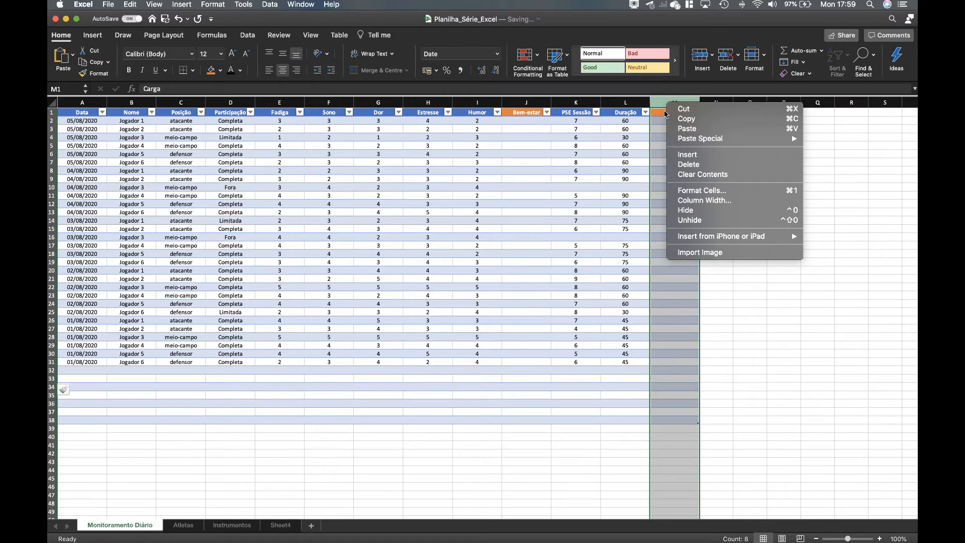
{"action": "left_click", "coordinate": [514, 254]}
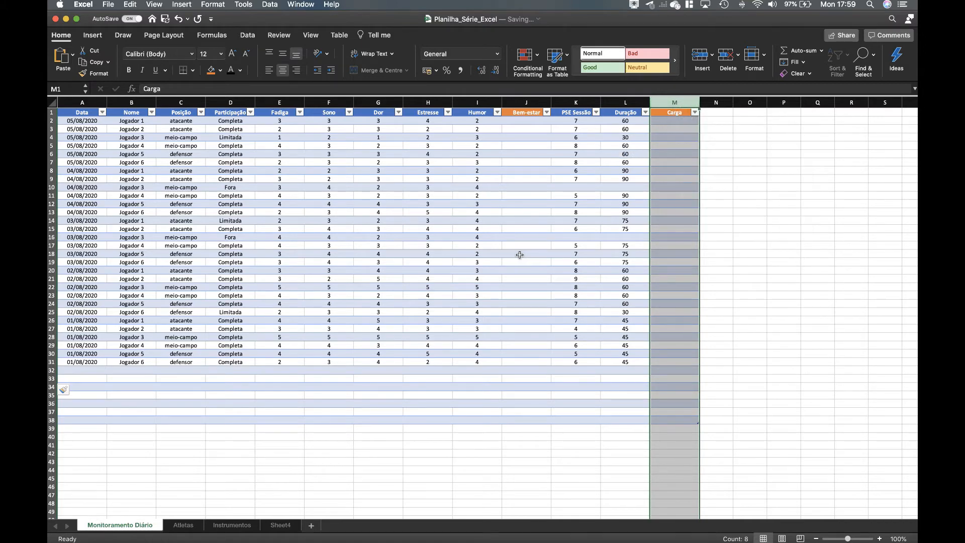
{"action": "left_click", "coordinate": [520, 254]}
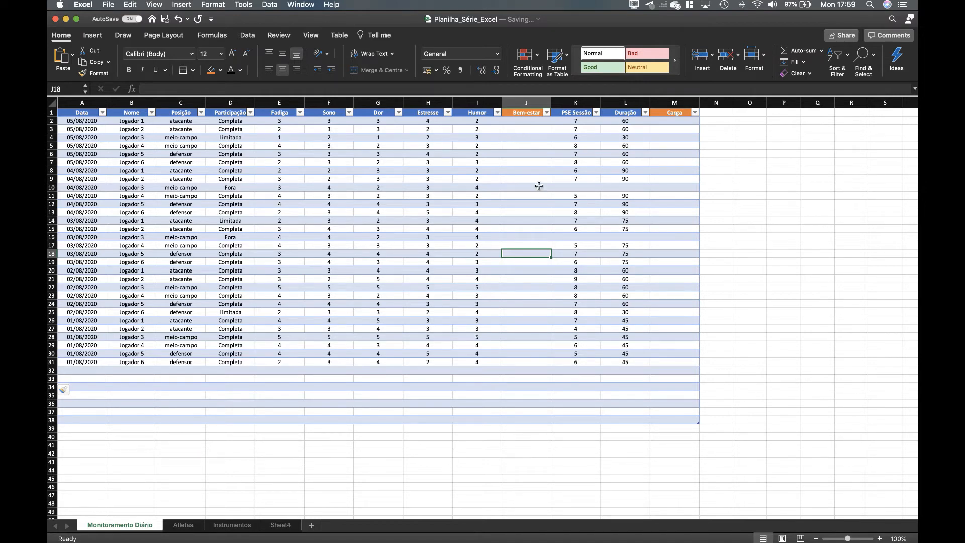
{"action": "left_click", "coordinate": [526, 121]}
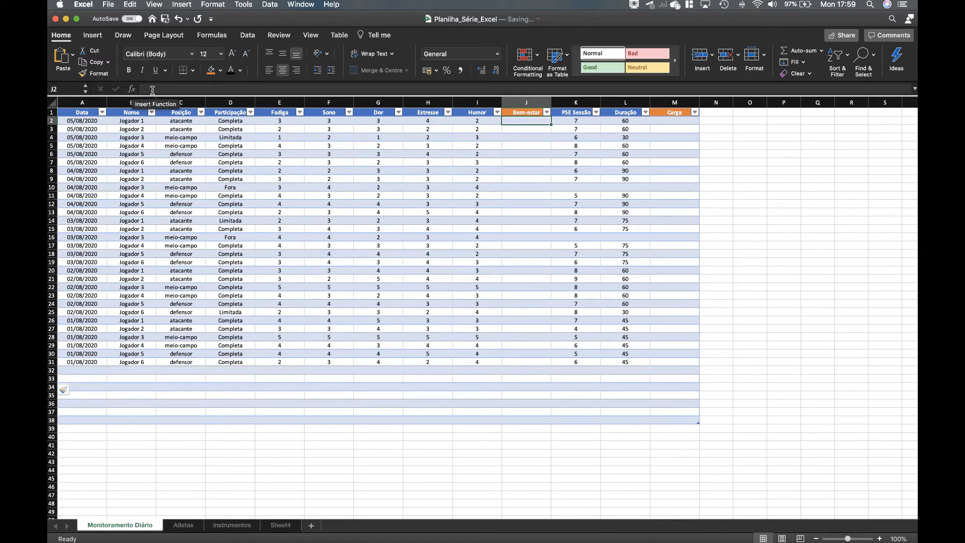
{"action": "left_click", "coordinate": [154, 90]}
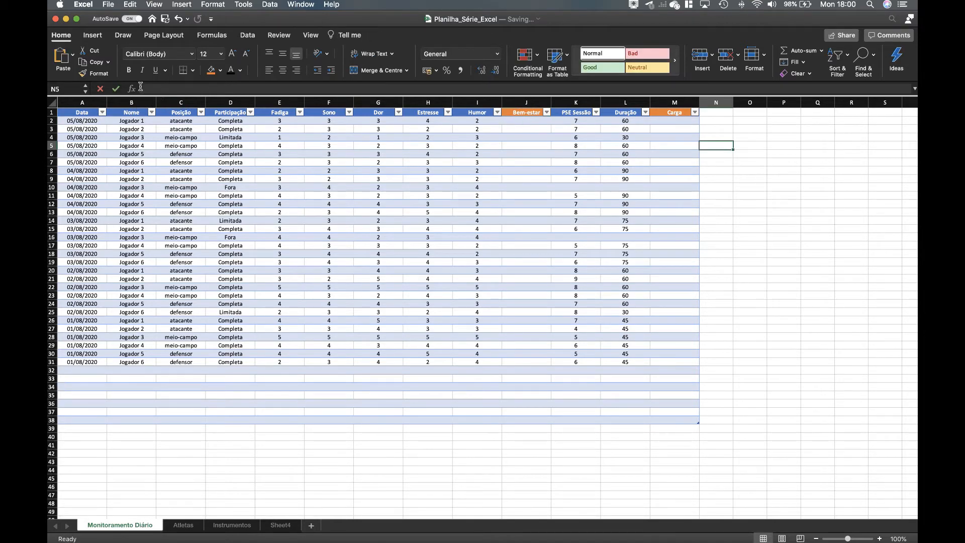
{"action": "left_click", "coordinate": [146, 89]}
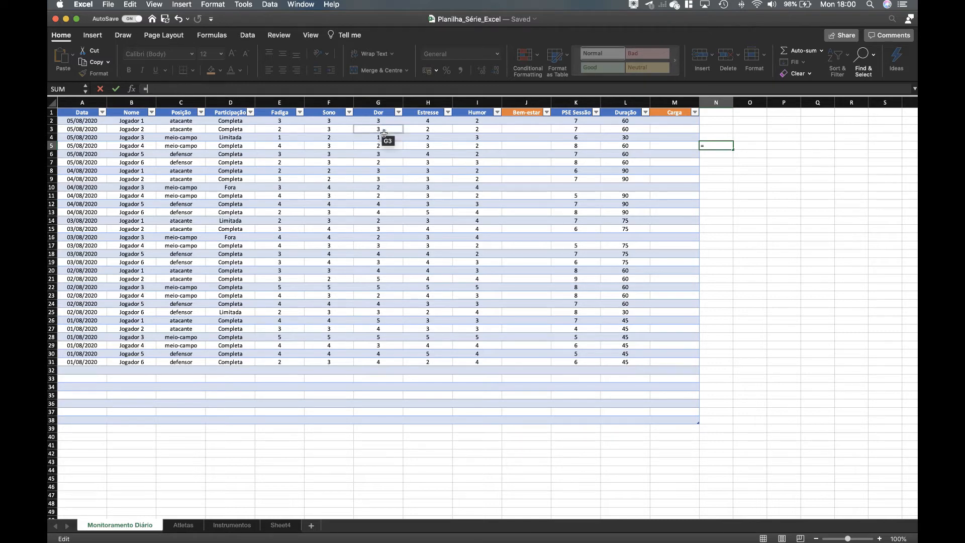
{"action": "key", "text": "BackSpace"}
{"action": "left_click", "coordinate": [545, 121]}
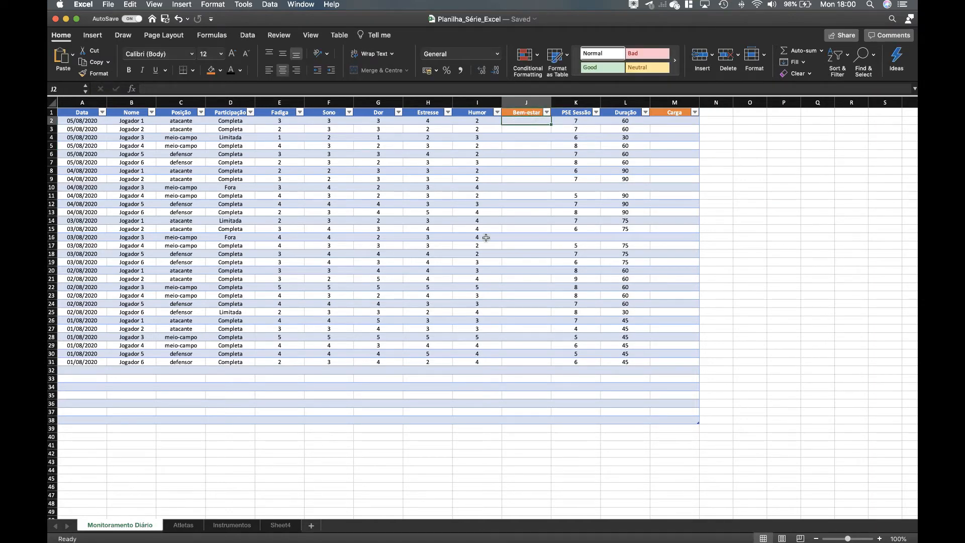
- Review the wellness questionnaire's scoring scale on the Instrumentos sheet and return to the Monitoramento Diário sheet
{"action": "left_click", "coordinate": [280, 524]}
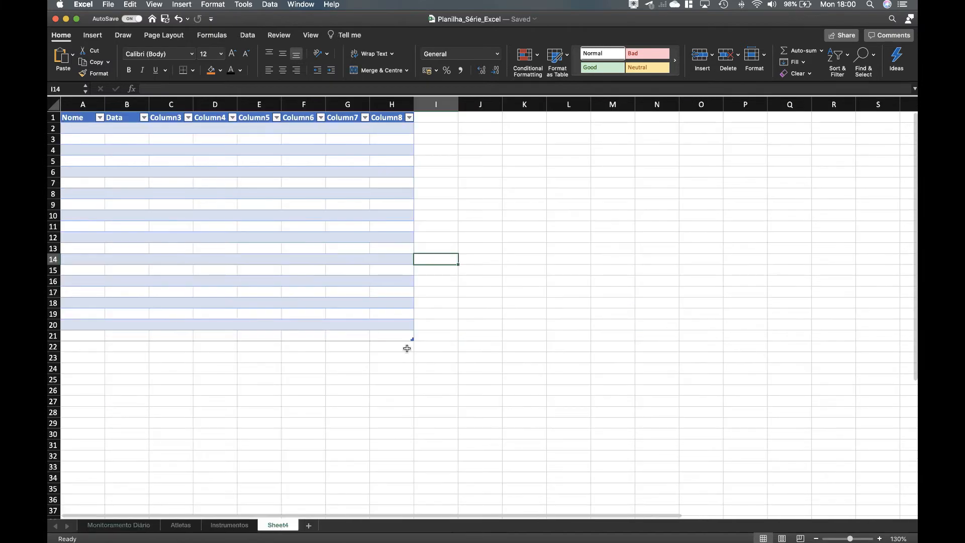
{"action": "left_click", "coordinate": [229, 524]}
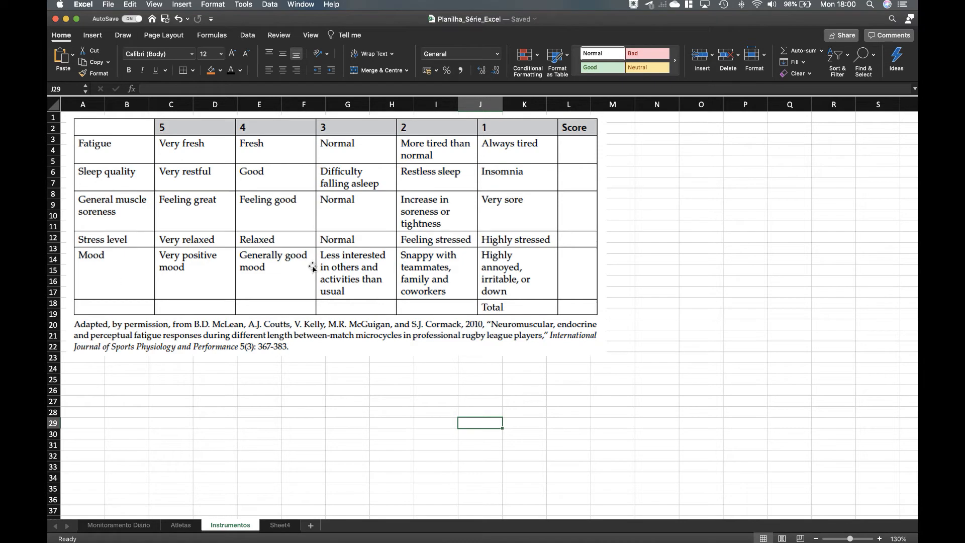
{"action": "left_click", "coordinate": [138, 525]}
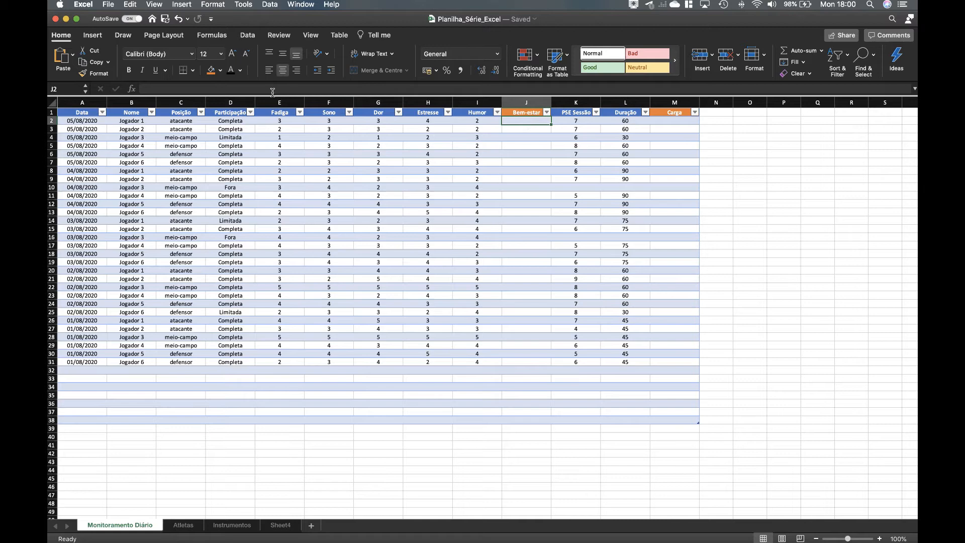
{"action": "type", "text": "="}
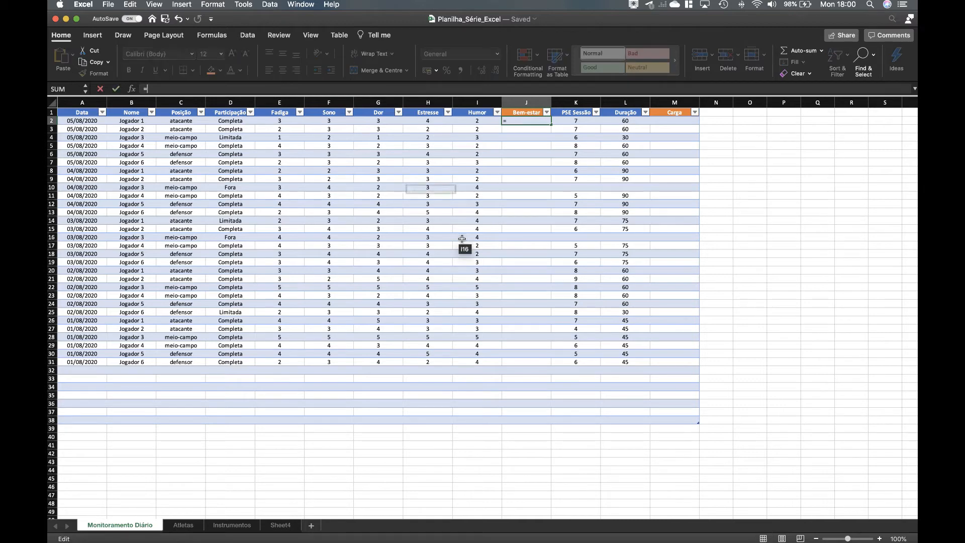
{"action": "type", "text": "("}
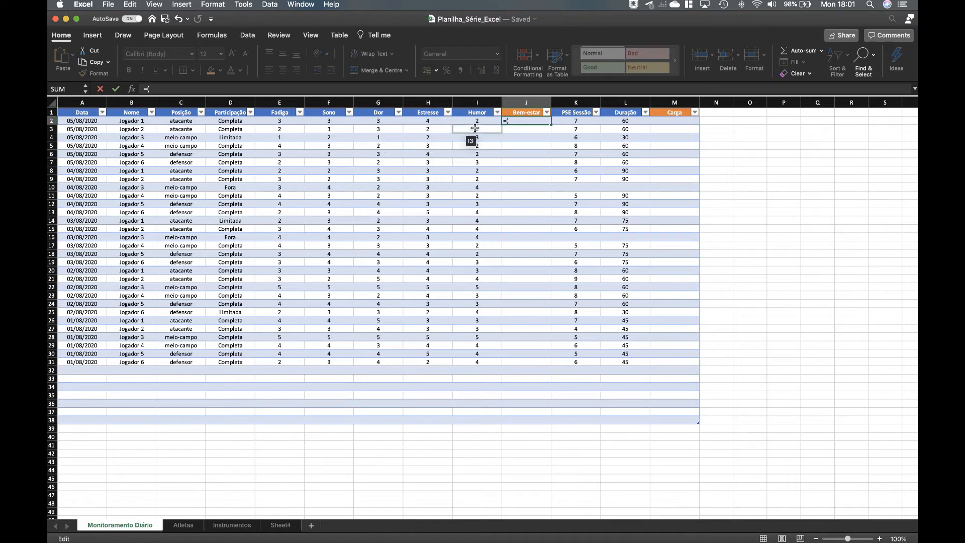
{"action": "left_click", "coordinate": [285, 122]}
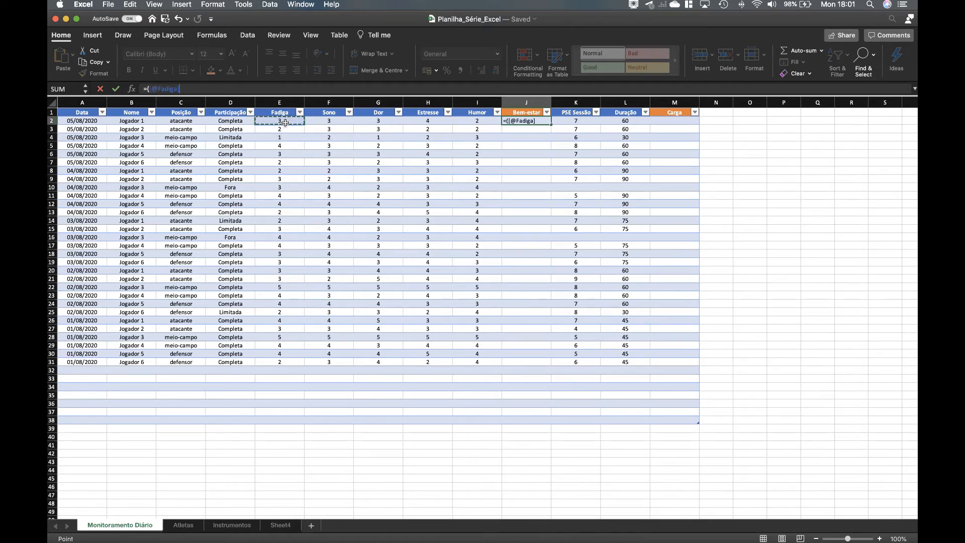
{"action": "type", "text": "+"}
{"action": "left_click", "coordinate": [330, 122]}
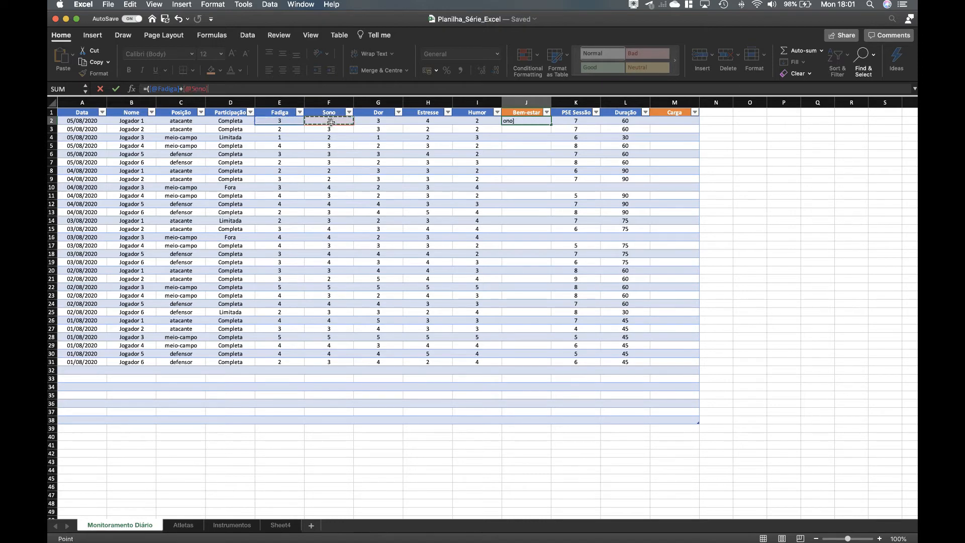
{"action": "type", "text": "+"}
{"action": "left_click", "coordinate": [375, 122]}
{"action": "type", "text": "+"}
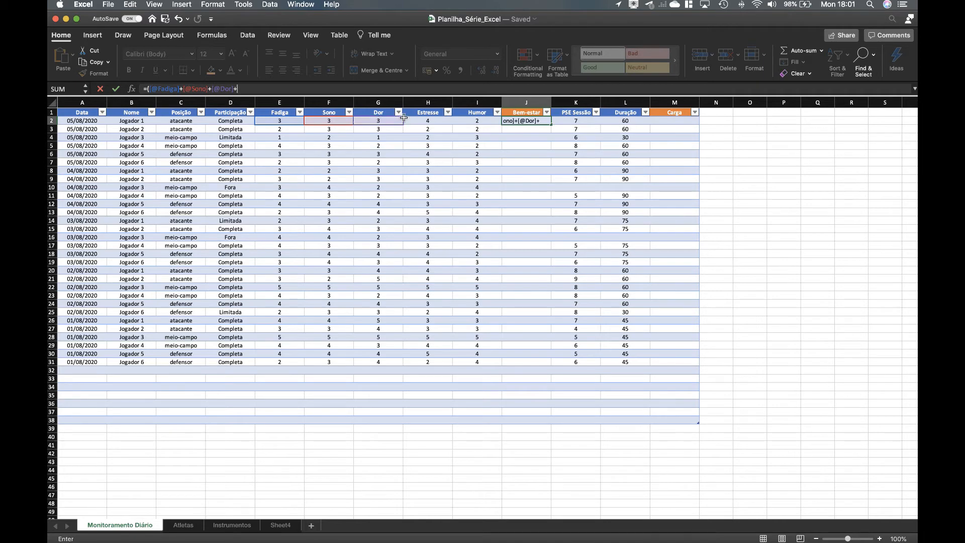
{"action": "left_click", "coordinate": [428, 120]}
{"action": "type", "text": "+"}
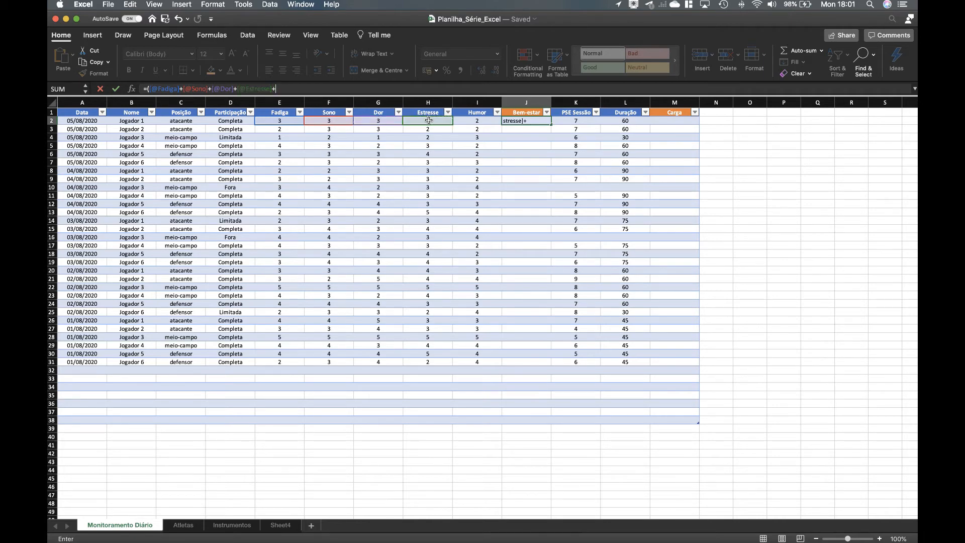
{"action": "left_click", "coordinate": [469, 120]}
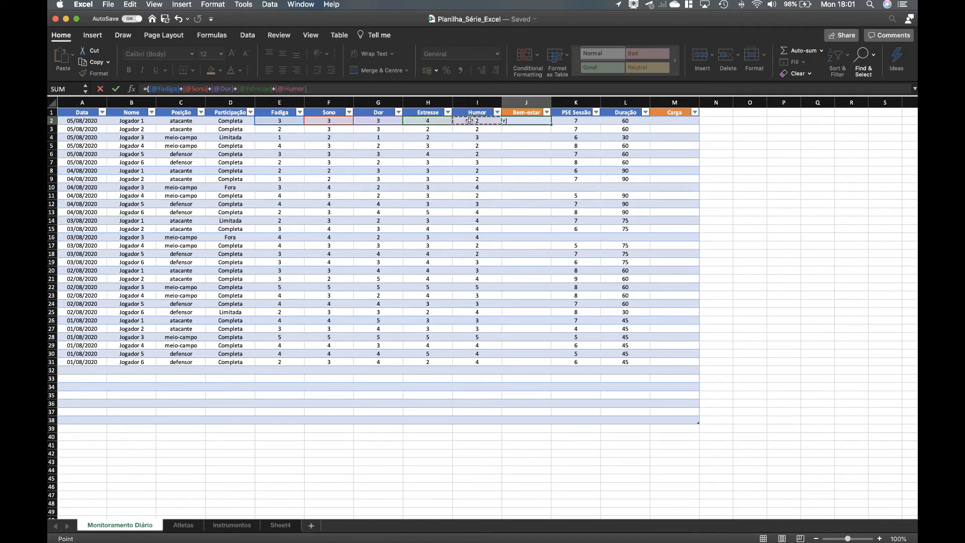
{"action": "type", "text": ")"}
{"action": "key", "text": "Return"}
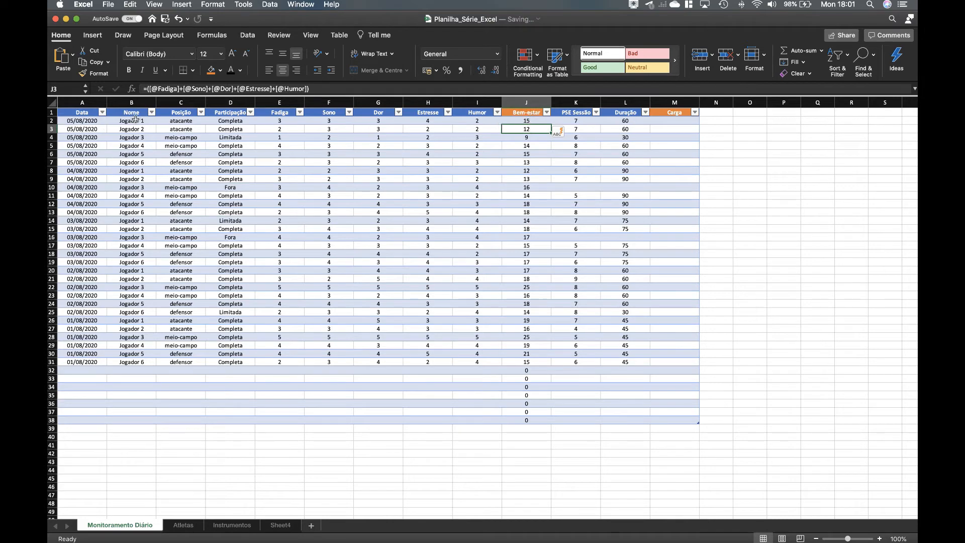
- Check the formulas in the first two Bem-estar cells, J2 and J3
{"action": "left_click", "coordinate": [521, 122]}
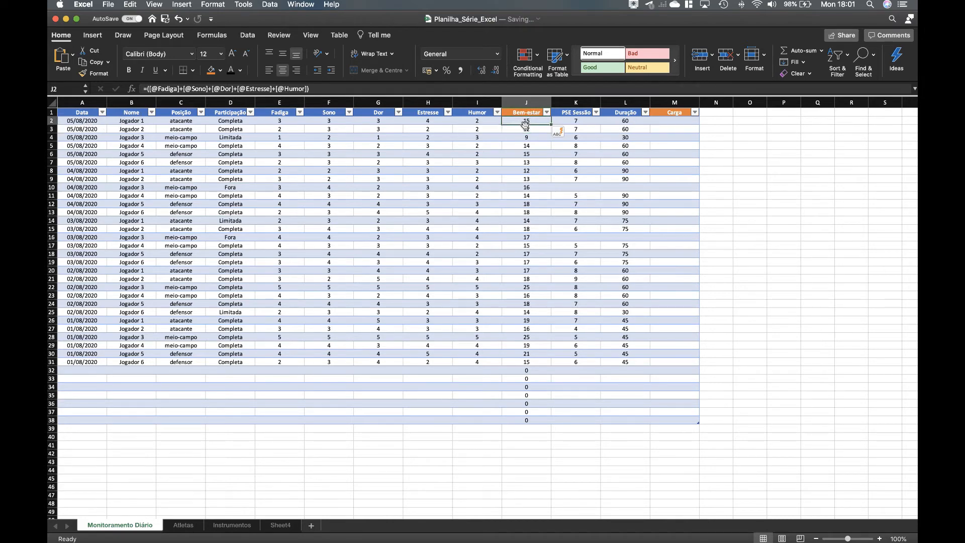
{"action": "left_click", "coordinate": [526, 129]}
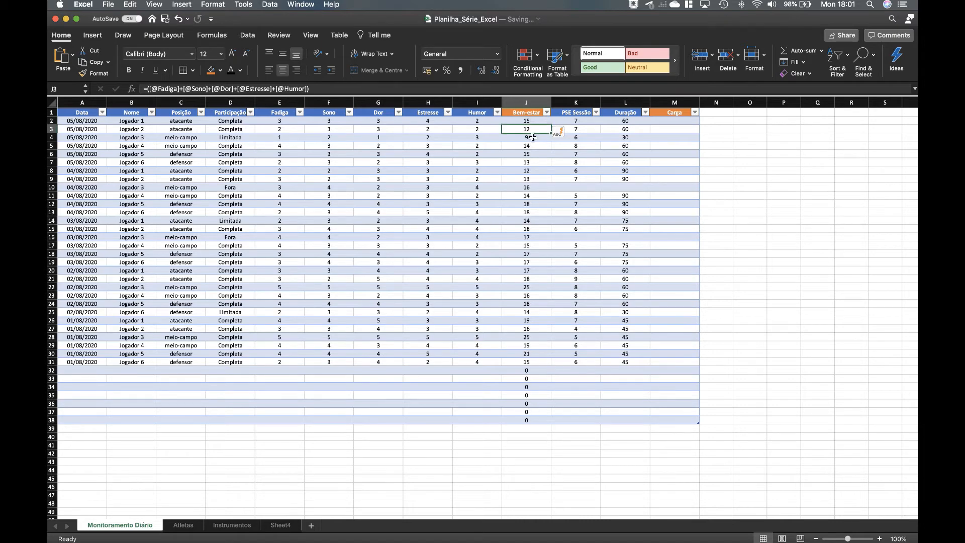
{"action": "left_click", "coordinate": [528, 123]}
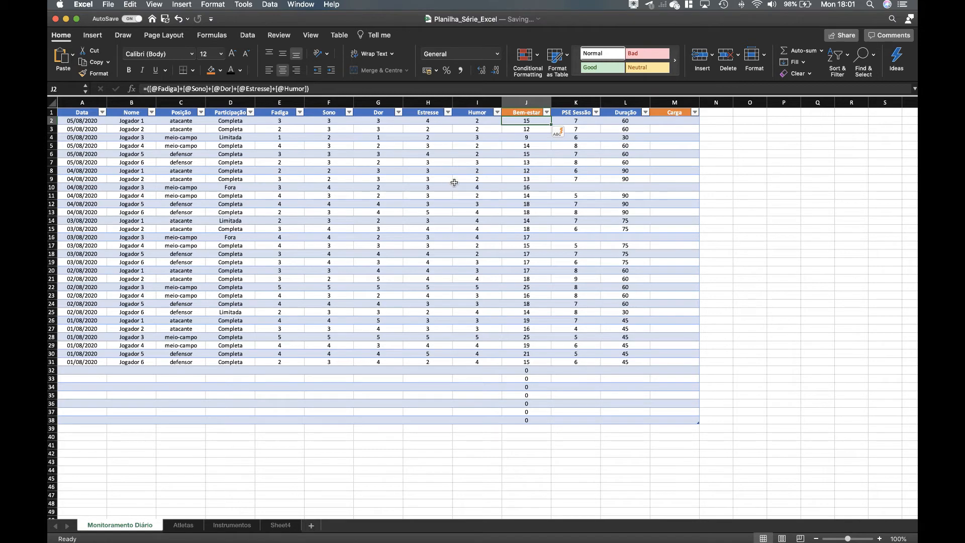
- Replace the Bem-estar formula in J2 with =SUM(Tab_diario[@[Fadiga]:[Humor]]), after undoing the automatic fill of the previous formula
{"action": "key", "text": "super+z"}
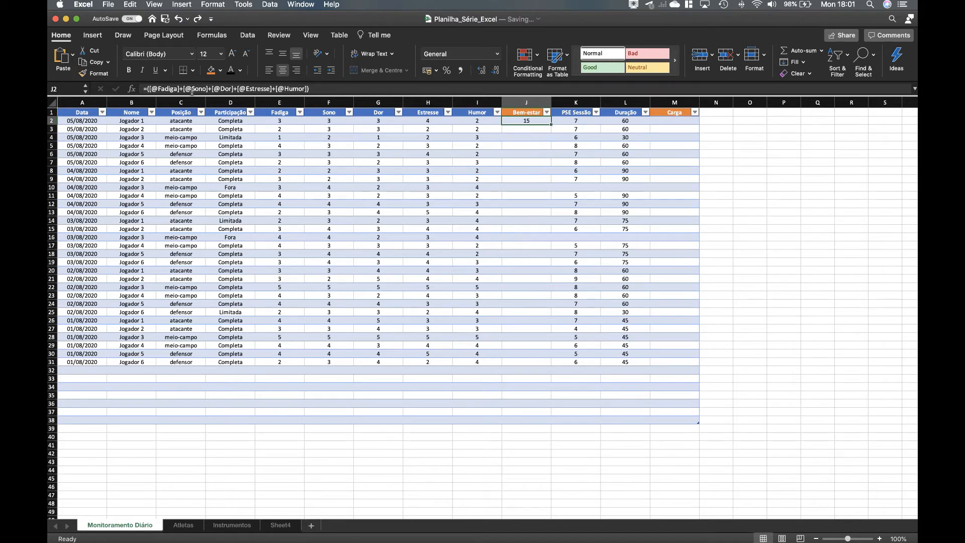
{"action": "left_click", "coordinate": [316, 89]}
{"action": "key", "text": "BackSpace"}
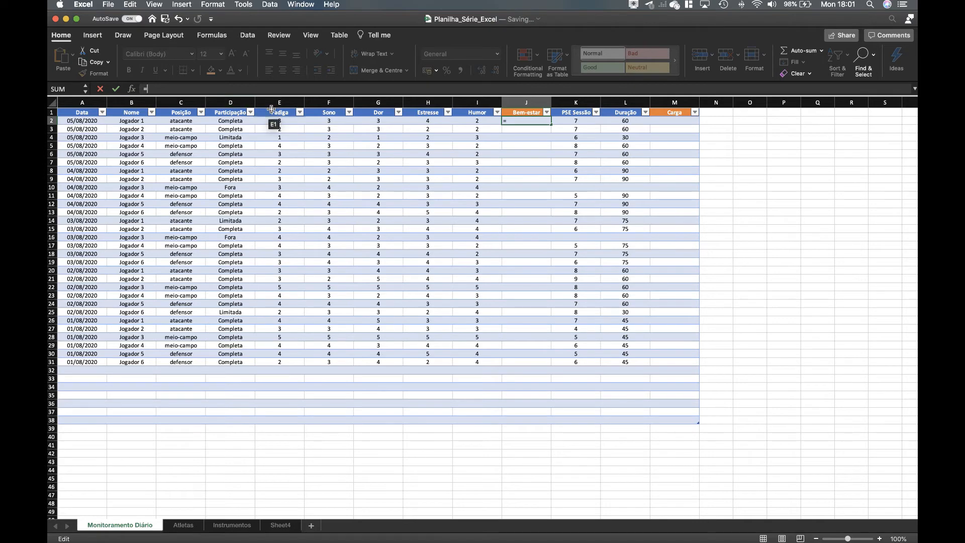
{"action": "type", "text": "SUM"}
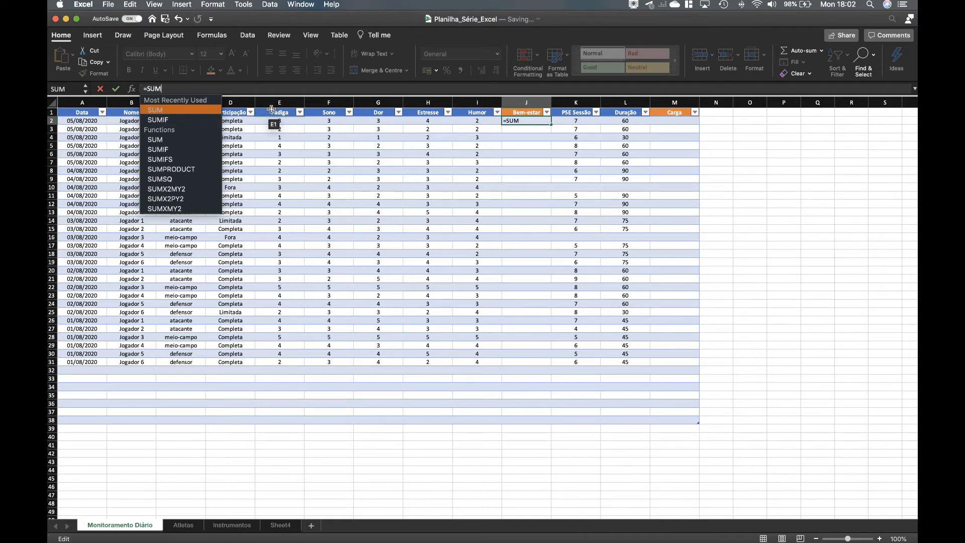
{"action": "type", "text": "("}
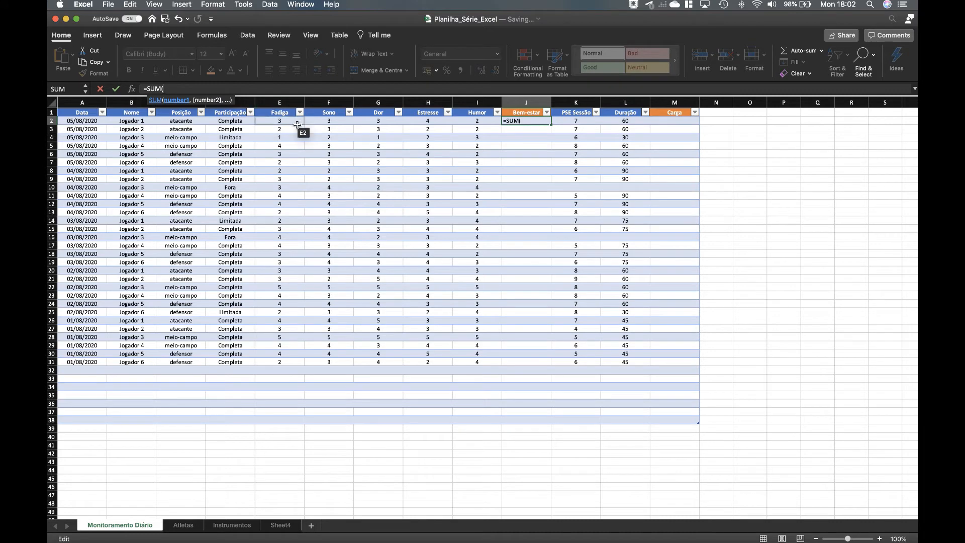
{"action": "left_click", "coordinate": [286, 121]}
{"action": "left_click_drag", "start_coordinate": [286, 121], "coordinate": [467, 122]}
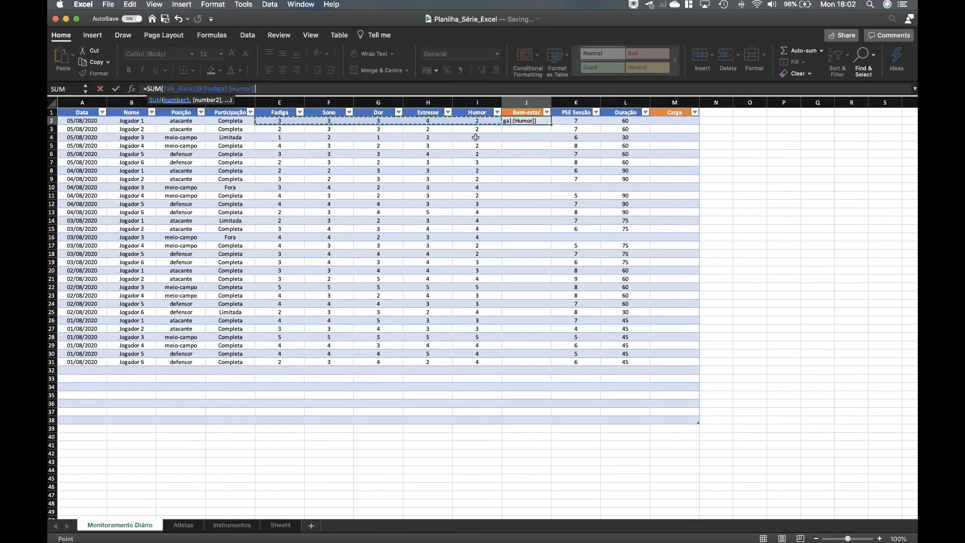
{"action": "type", "text": ")"}
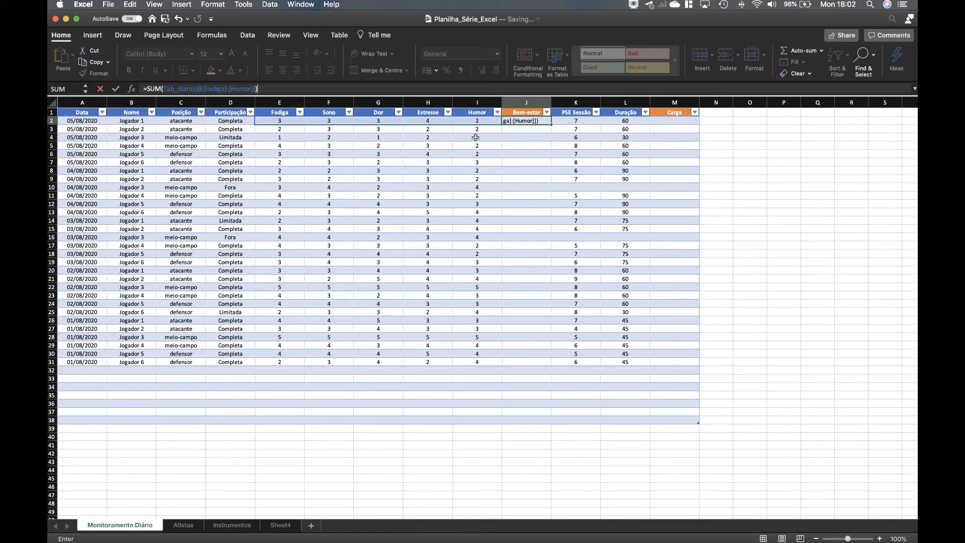
{"action": "key", "text": "Return"}
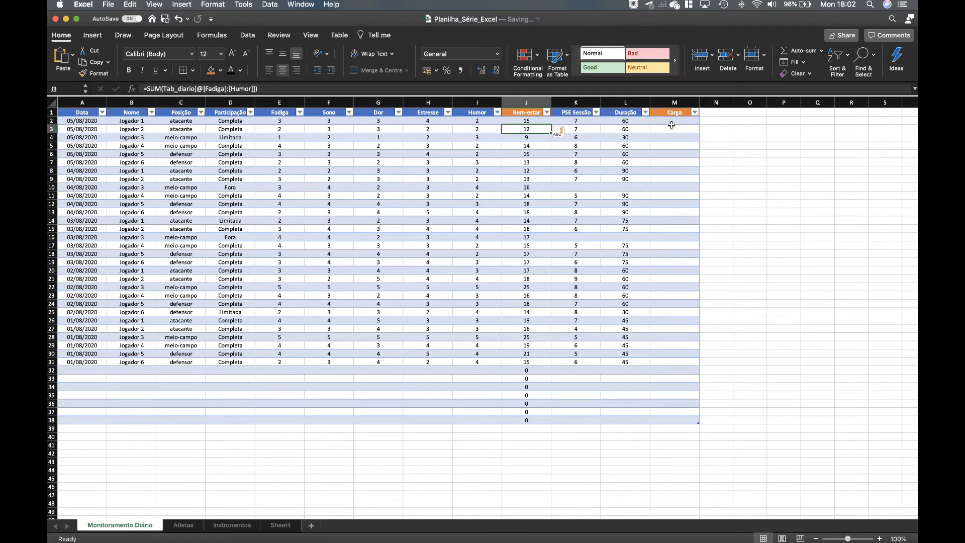
{"action": "left_click", "coordinate": [673, 122]}
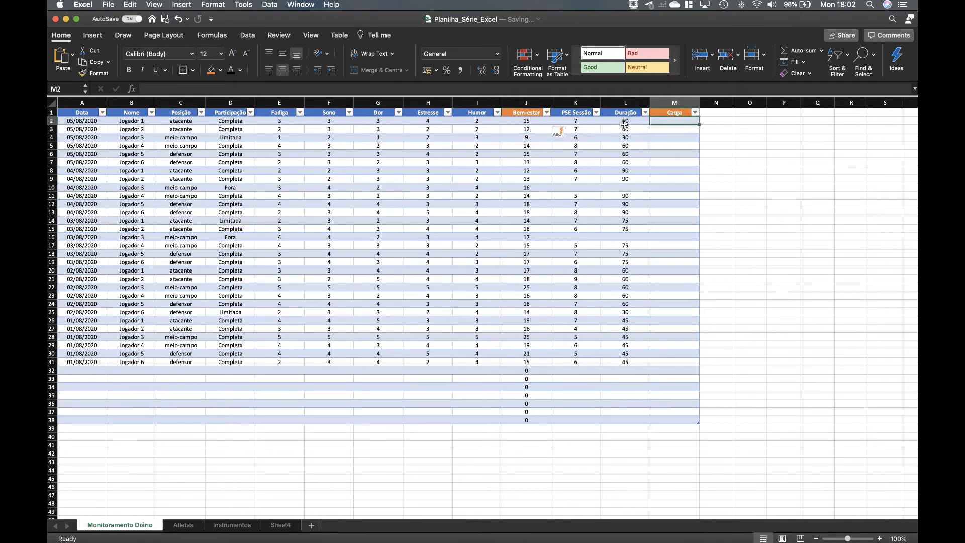
{"action": "left_click", "coordinate": [575, 122]}
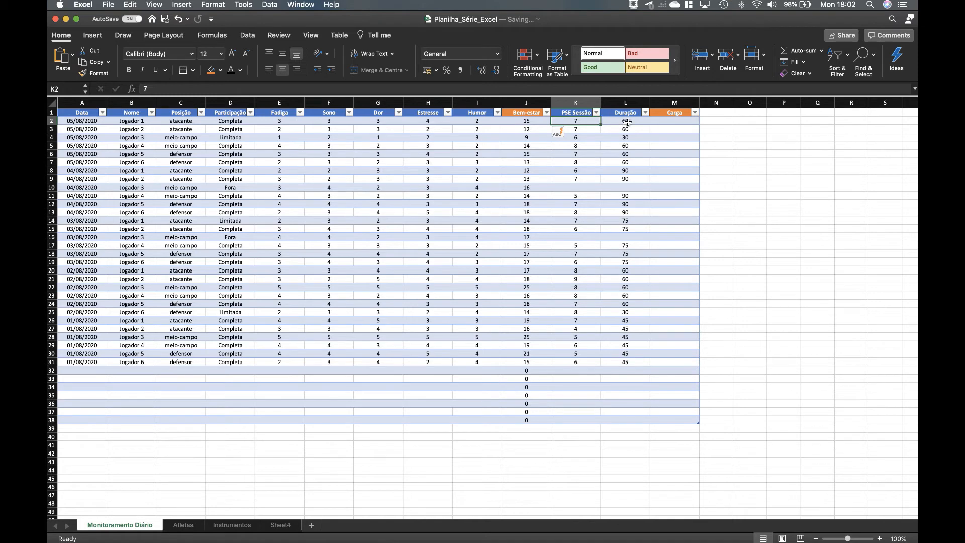
{"action": "left_click", "coordinate": [628, 122]}
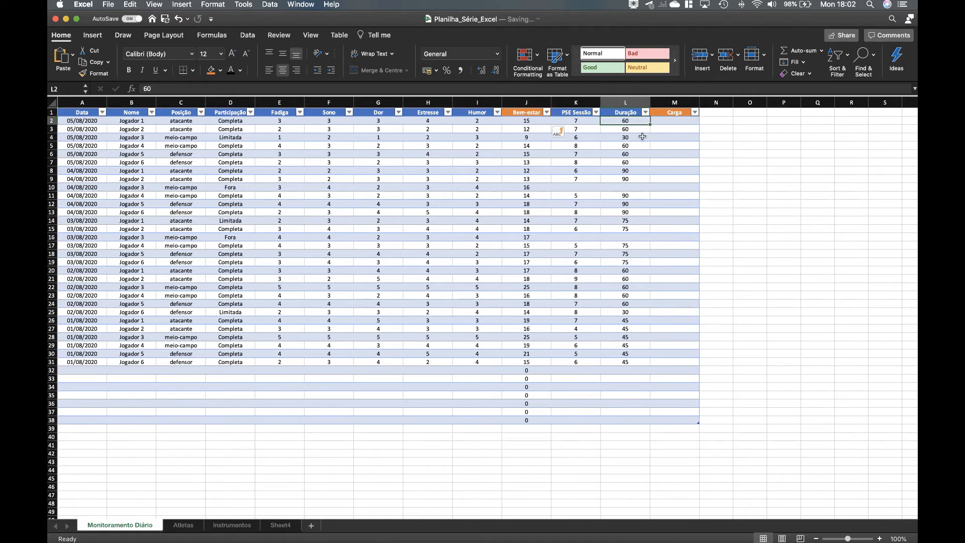
{"action": "left_click", "coordinate": [678, 121]}
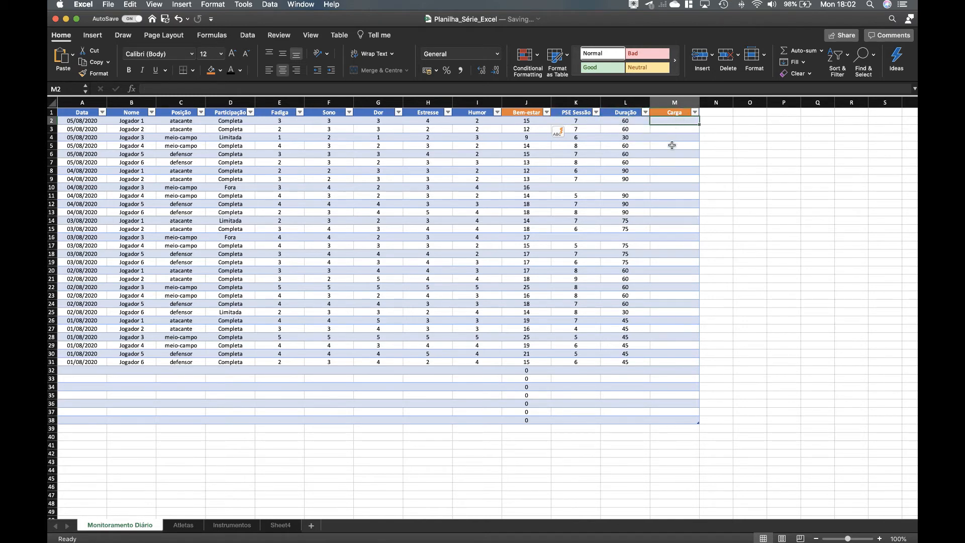
{"action": "type", "text": "="}
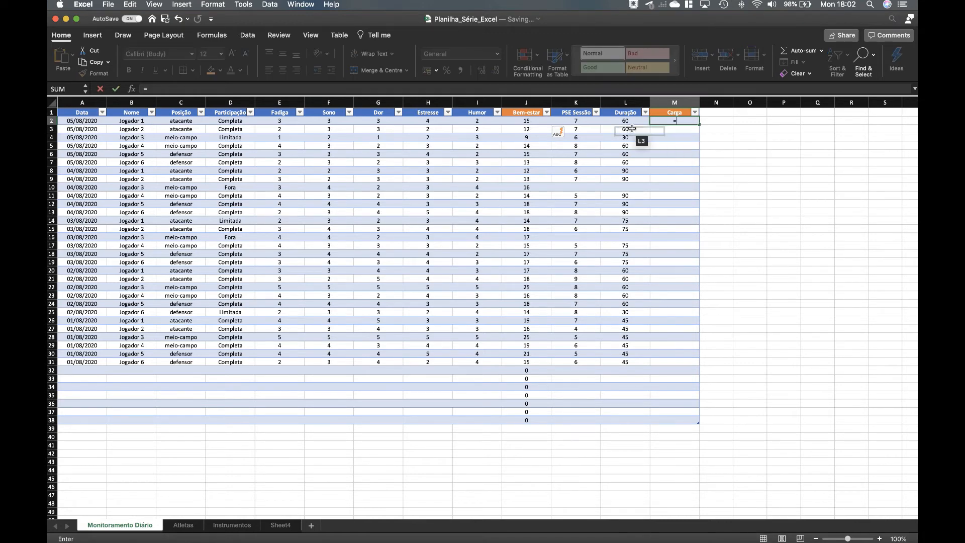
{"action": "left_click", "coordinate": [577, 121]}
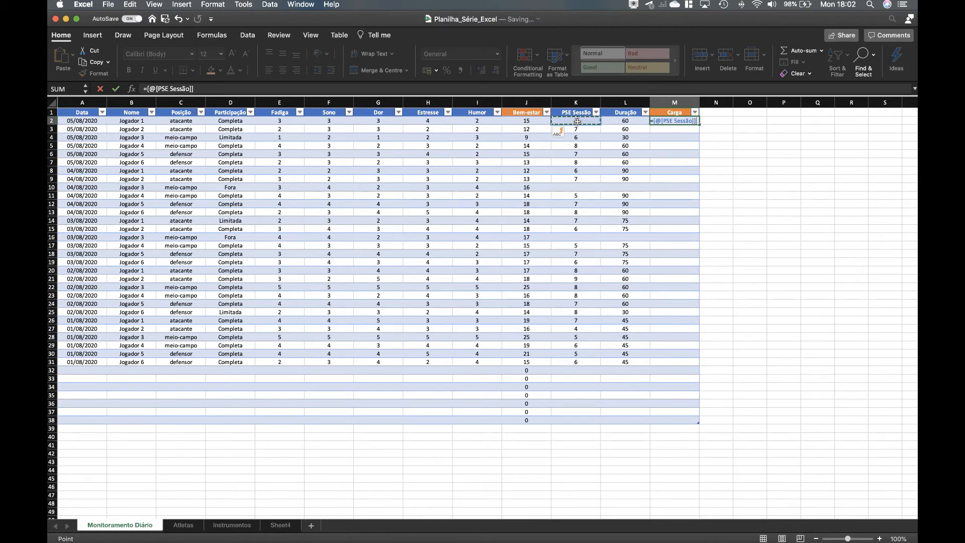
{"action": "type", "text": "*"}
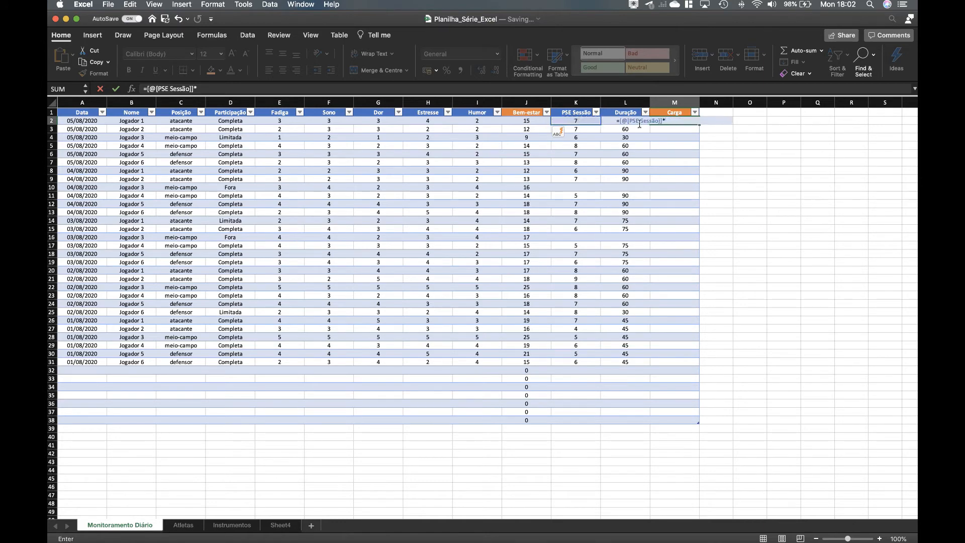
{"action": "left_click", "coordinate": [609, 120]}
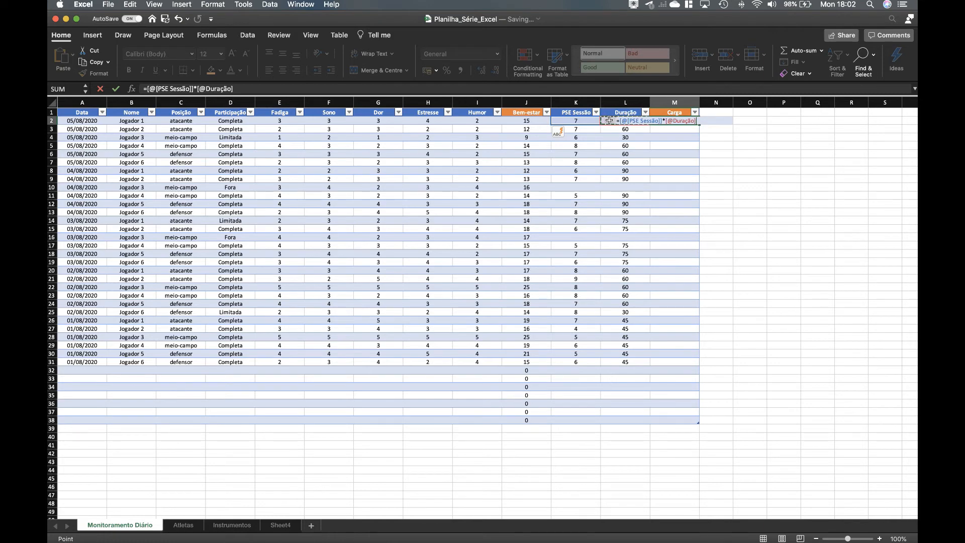
{"action": "key", "text": "Return"}
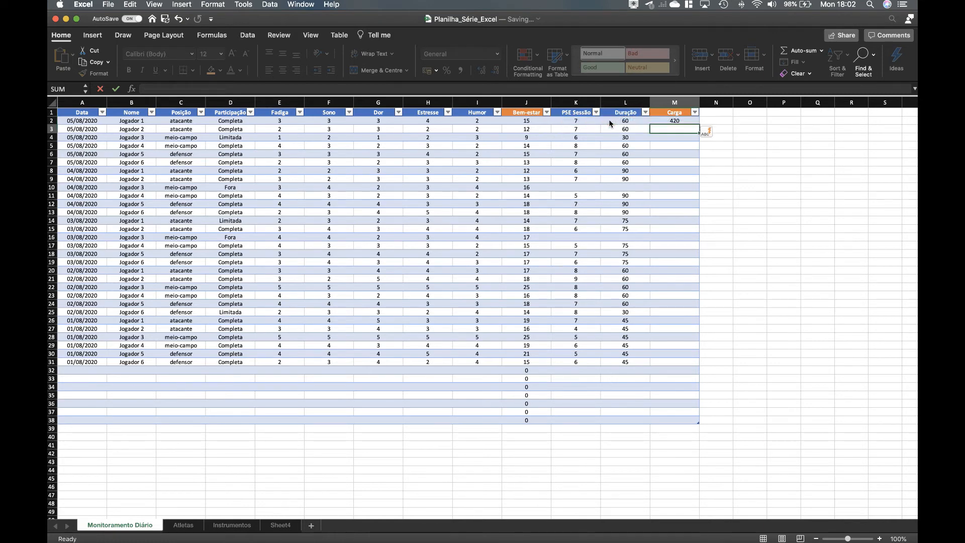
{"action": "left_click", "coordinate": [673, 121]}
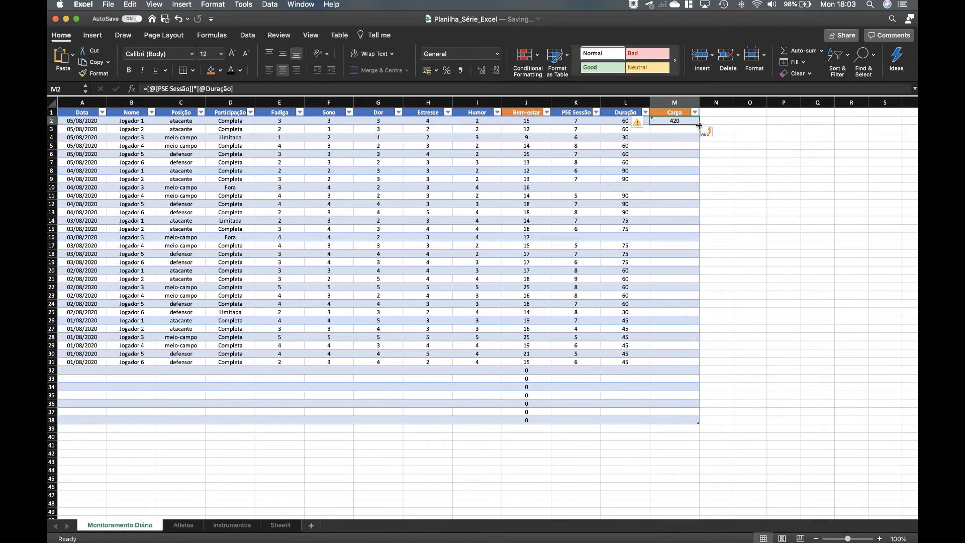
{"action": "left_click", "coordinate": [148, 90]}
{"action": "type", "text": "["}
{"action": "left_click", "coordinate": [248, 90]}
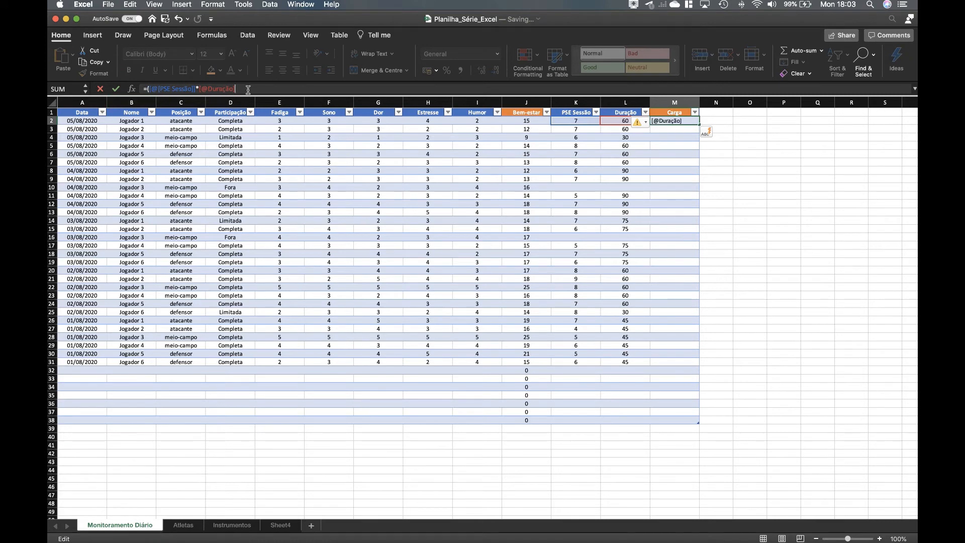
{"action": "type", "text": ")"}
{"action": "key", "text": "Return"}
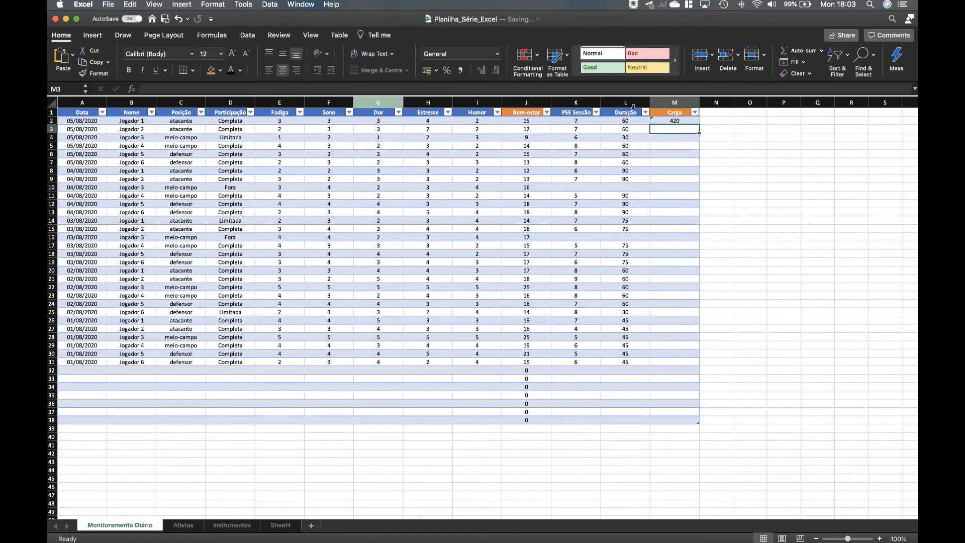
- Fill the Carga formula from M2 down to M38, the table's last row
{"action": "left_click", "coordinate": [677, 121]}
{"action": "left_click_drag", "start_coordinate": [699, 125], "coordinate": [687, 422]}
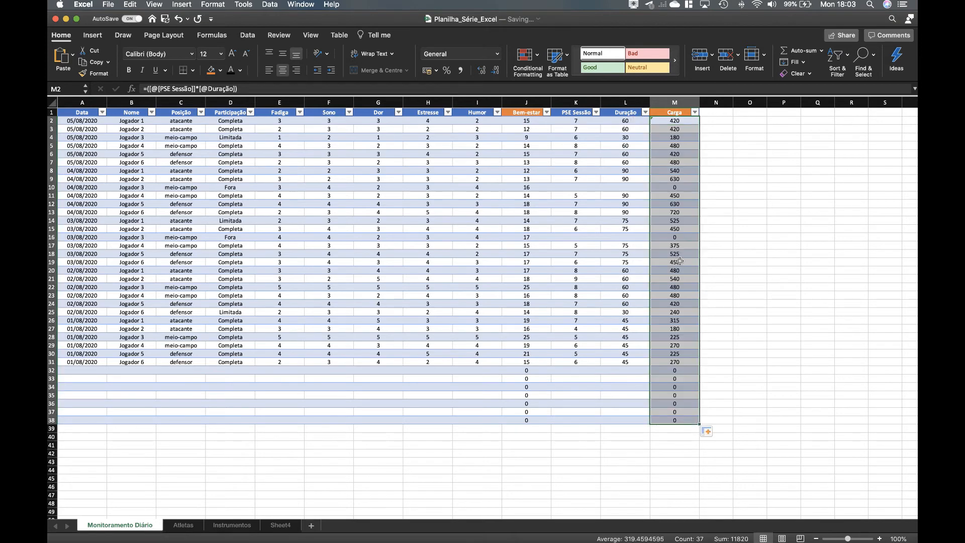
{"action": "left_click", "coordinate": [679, 138]}
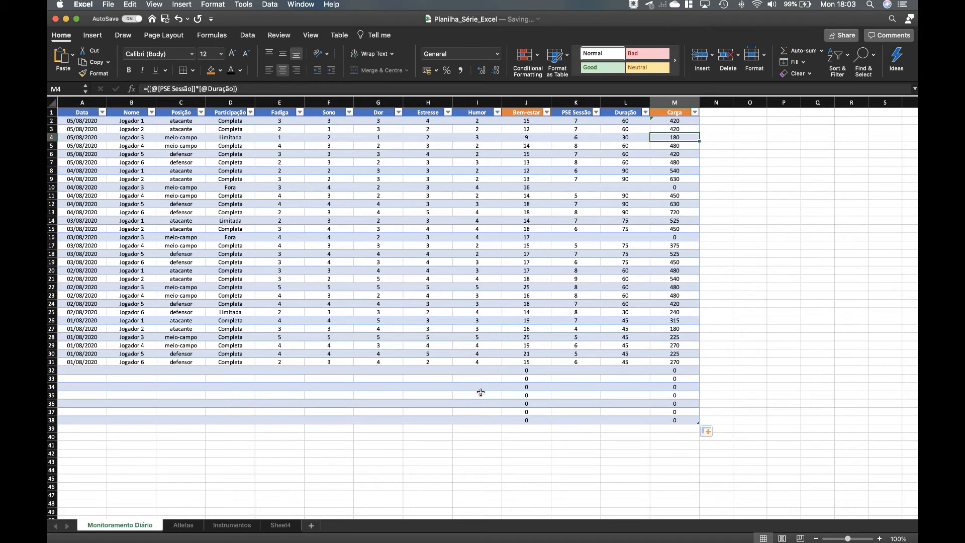
- Test the Carga formula in row 34 with PSE Sessão 8 and Duração 45, and clear both test values
{"action": "left_click", "coordinate": [584, 387]}
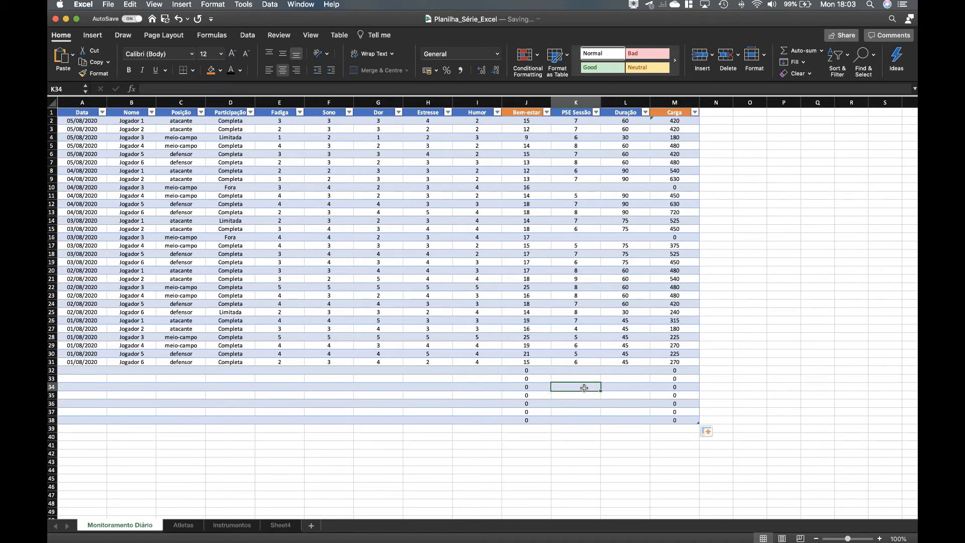
{"action": "type", "text": "8"}
{"action": "left_click", "coordinate": [620, 386]}
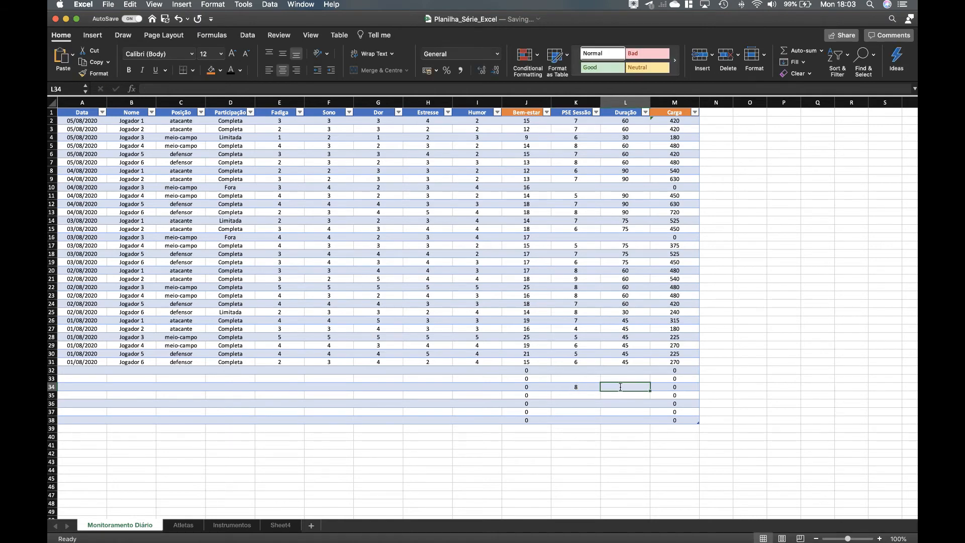
{"action": "type", "text": "45"}
{"action": "key", "text": "Return"}
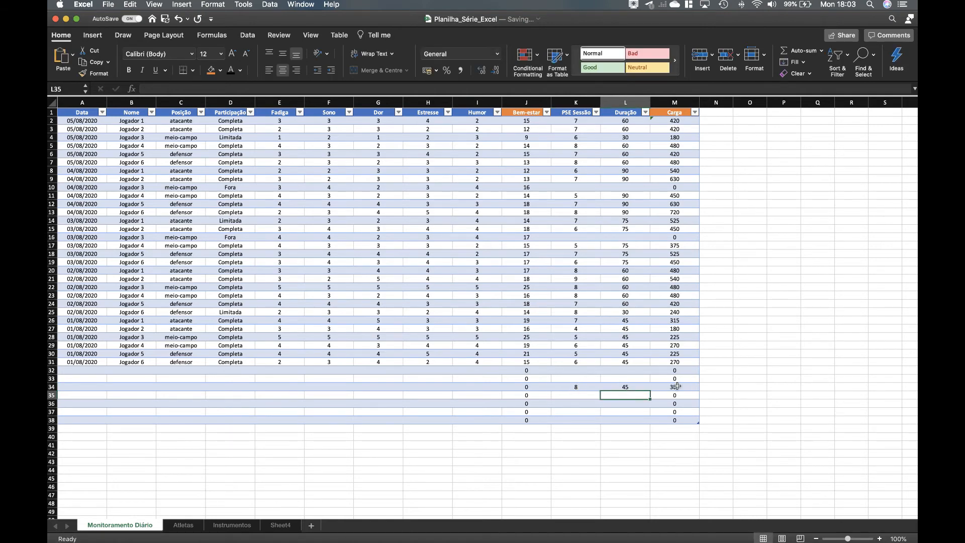
{"action": "left_click_drag", "start_coordinate": [581, 388], "coordinate": [614, 388]}
{"action": "key", "text": "Delete"}
{"action": "left_click", "coordinate": [776, 345]}
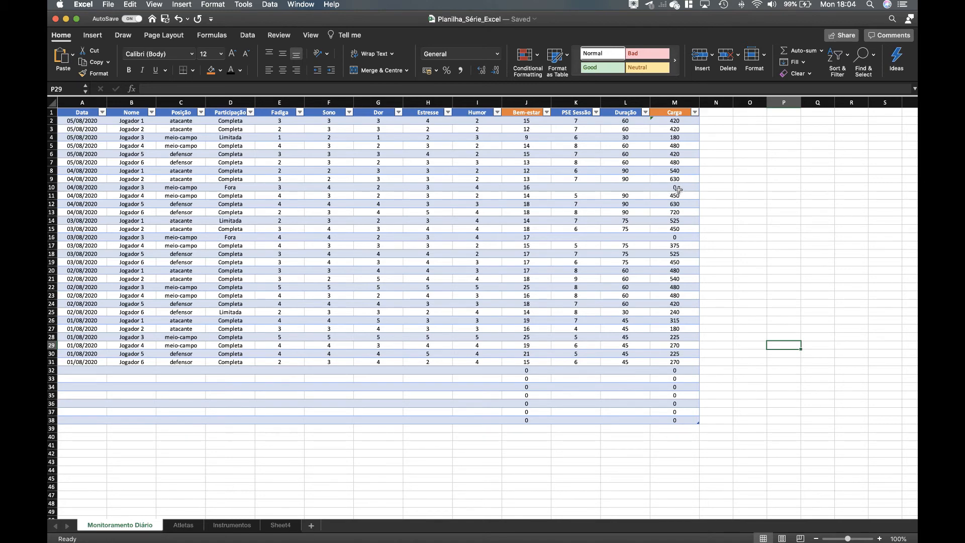
{"action": "left_click", "coordinate": [669, 123]}
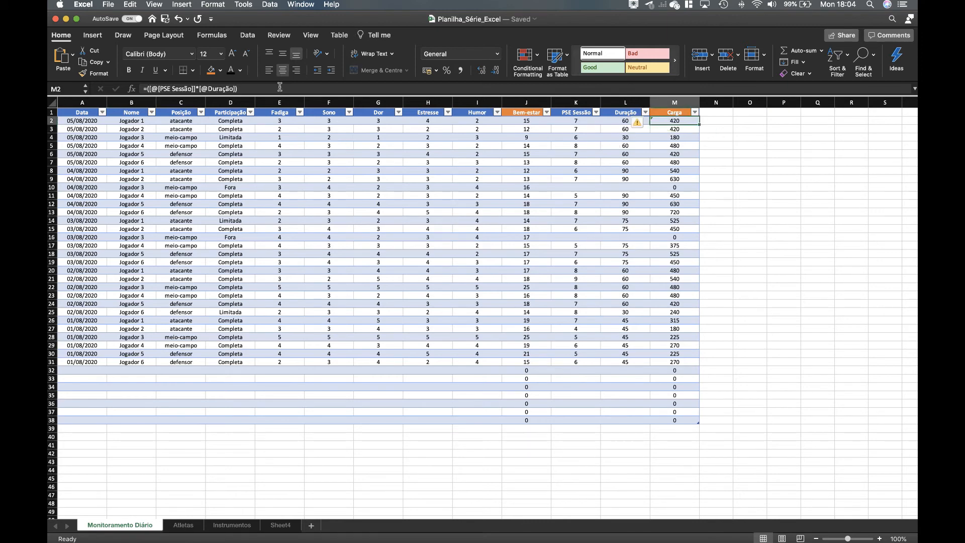
{"action": "left_click", "coordinate": [151, 89]}
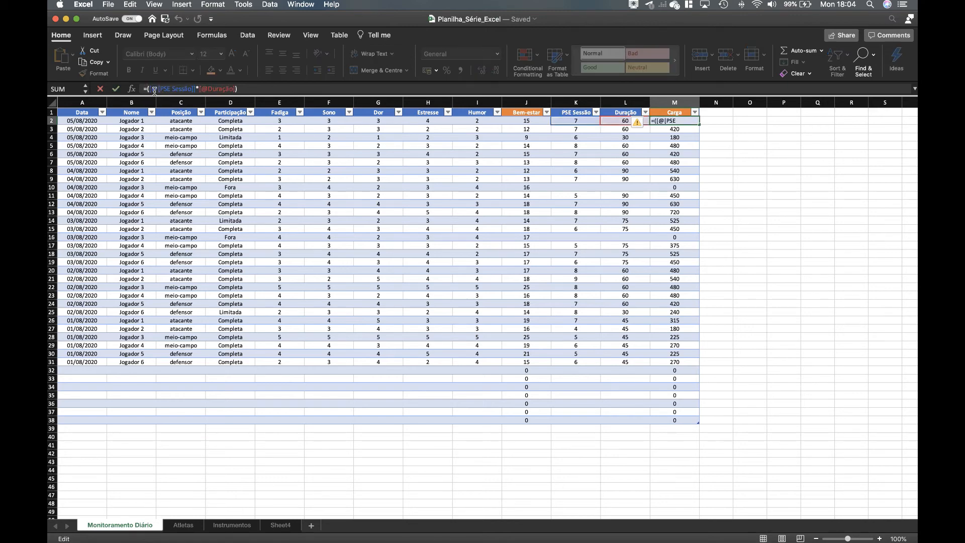
{"action": "type", "text": "IF("}
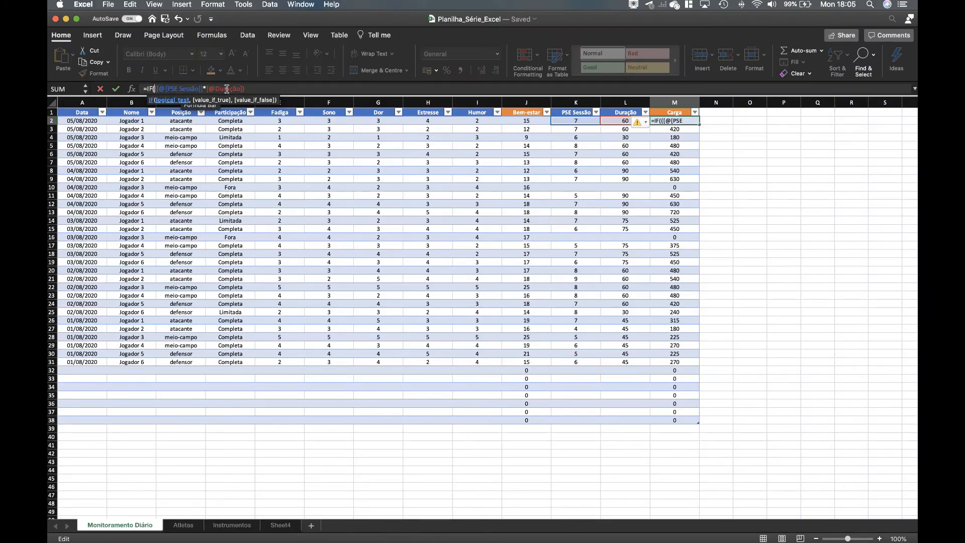
{"action": "left_click", "coordinate": [253, 90]}
{"action": "type", "text": "=0"}
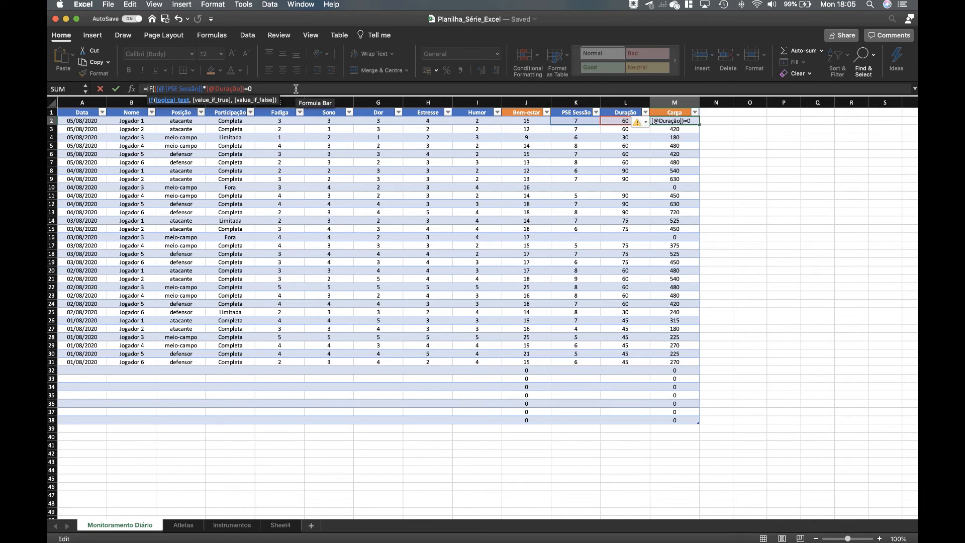
- Give the IF function in the M2 Carga formula an empty text ("") as its value if true
{"action": "type", "text": ","}
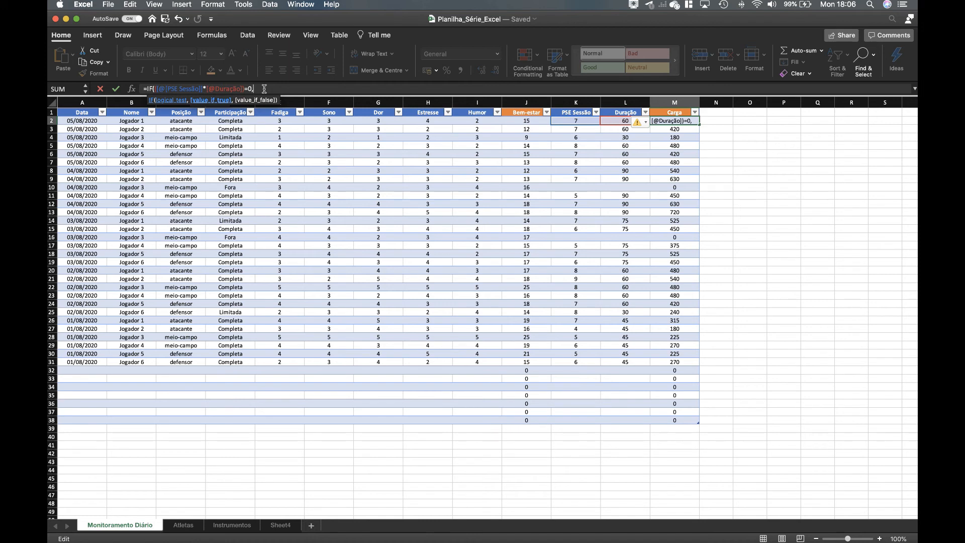
{"action": "type", "text": "\""}
{"action": "left_click", "coordinate": [242, 89]}
{"action": "type", "text": ")"}
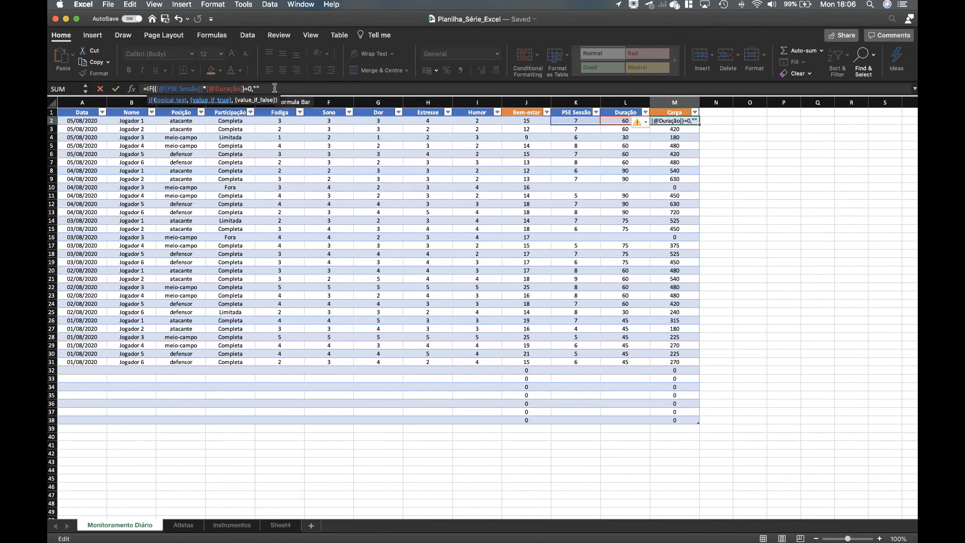
{"action": "type", "text": ","}
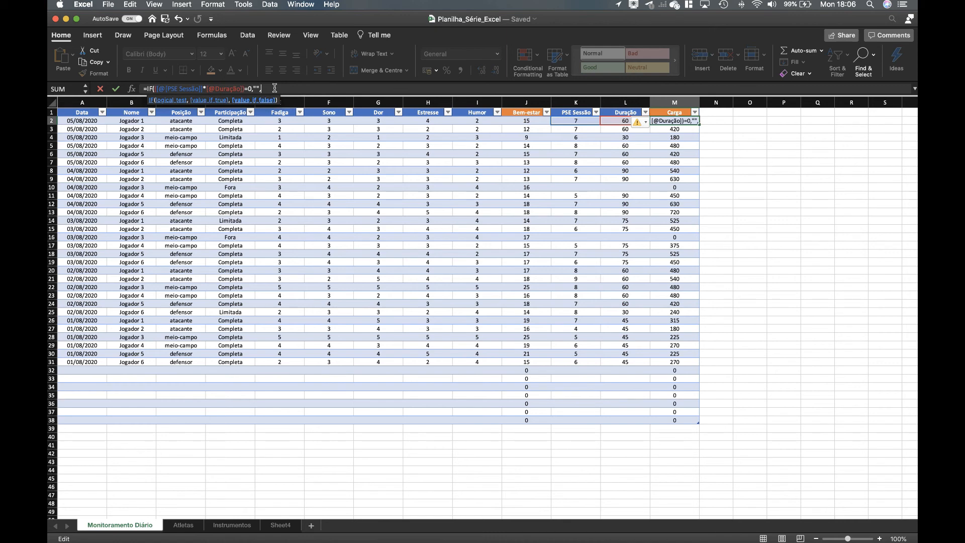
{"action": "left_click", "coordinate": [579, 120]}
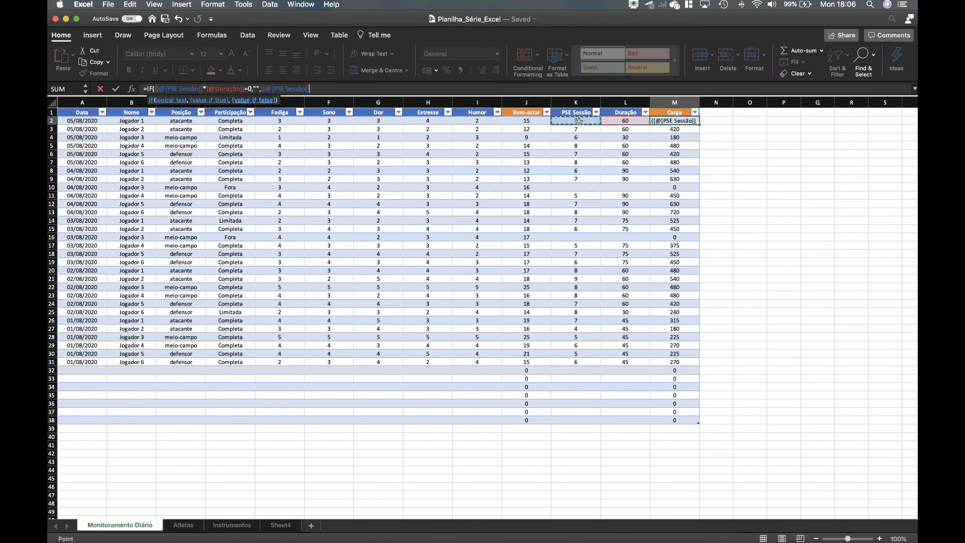
{"action": "type", "text": "*"}
{"action": "left_click", "coordinate": [626, 121]}
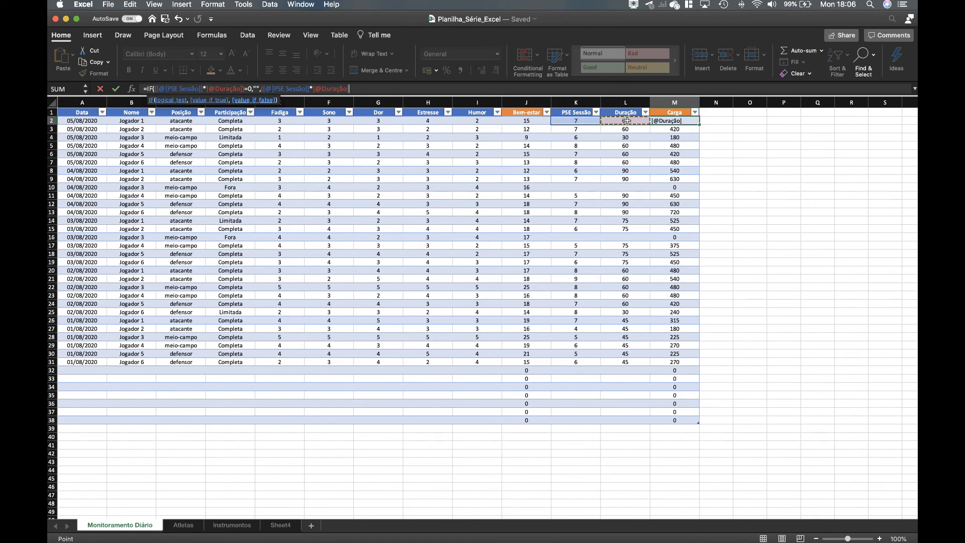
{"action": "type", "text": "))"}
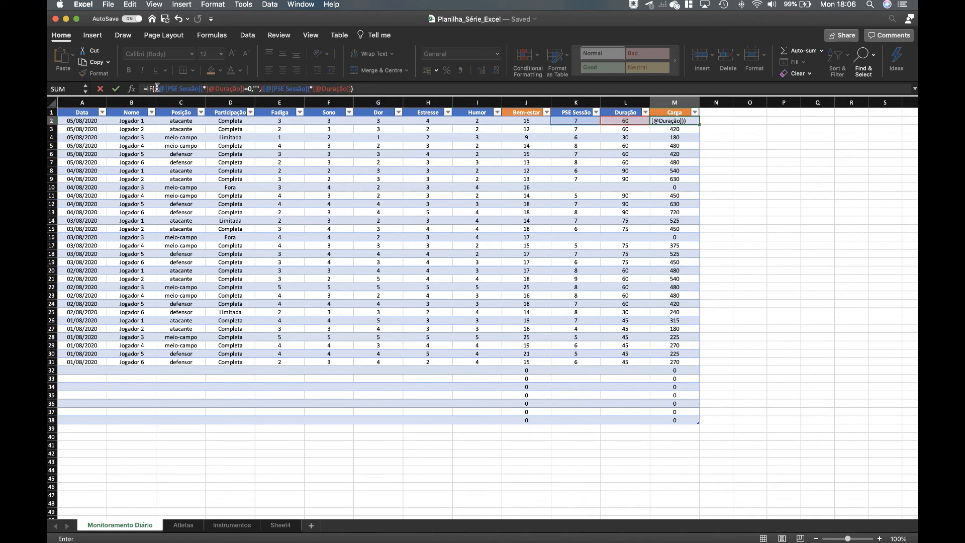
{"action": "left_click", "coordinate": [370, 88]}
{"action": "key", "text": "Return"}
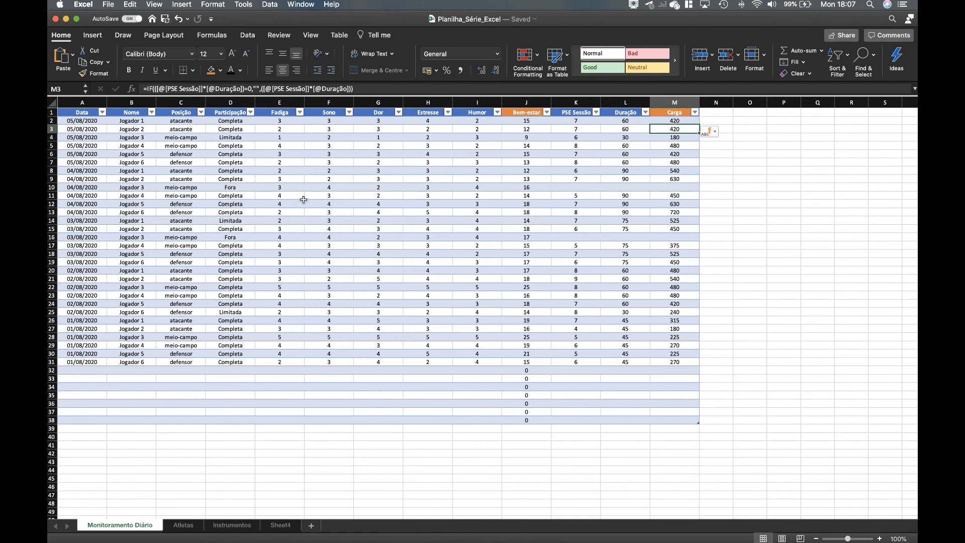
- Check the Carga results for 04/08/2020, including the formula in M10 for the player marked Fora
{"action": "left_click", "coordinate": [235, 189]}
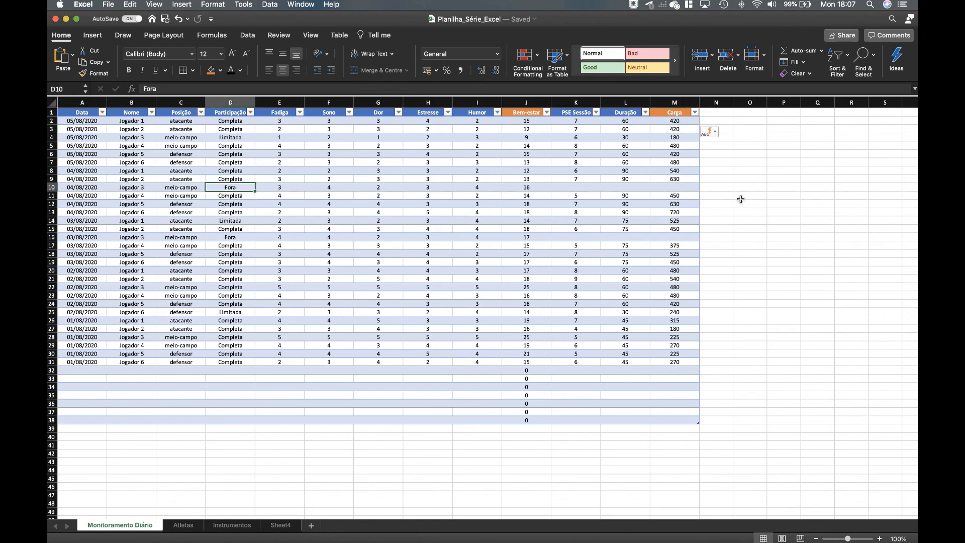
{"action": "scroll", "coordinate": [672, 188], "scroll_direction": "right", "scroll_amount": 1}
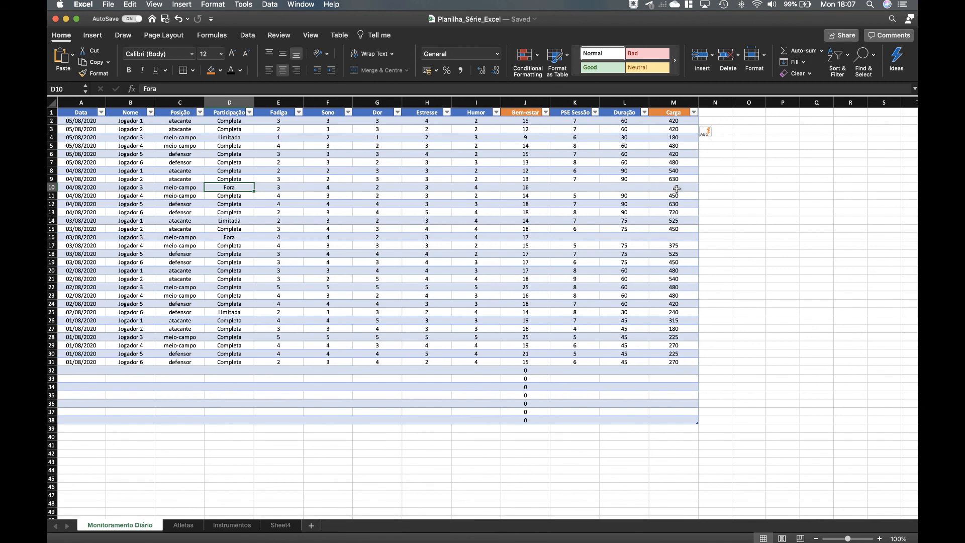
{"action": "left_click_drag", "start_coordinate": [674, 171], "coordinate": [674, 214]}
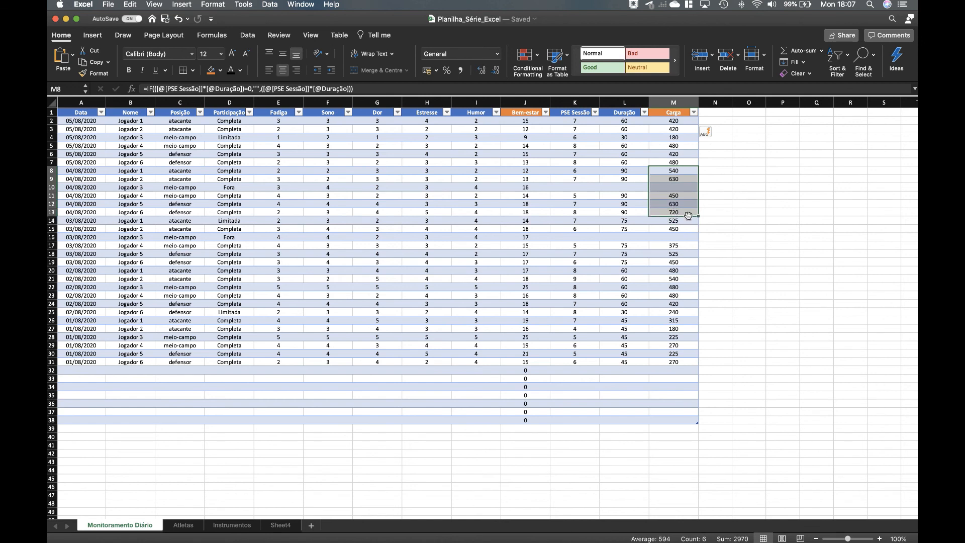
{"action": "left_click", "coordinate": [753, 176]}
{"action": "left_click", "coordinate": [684, 188]}
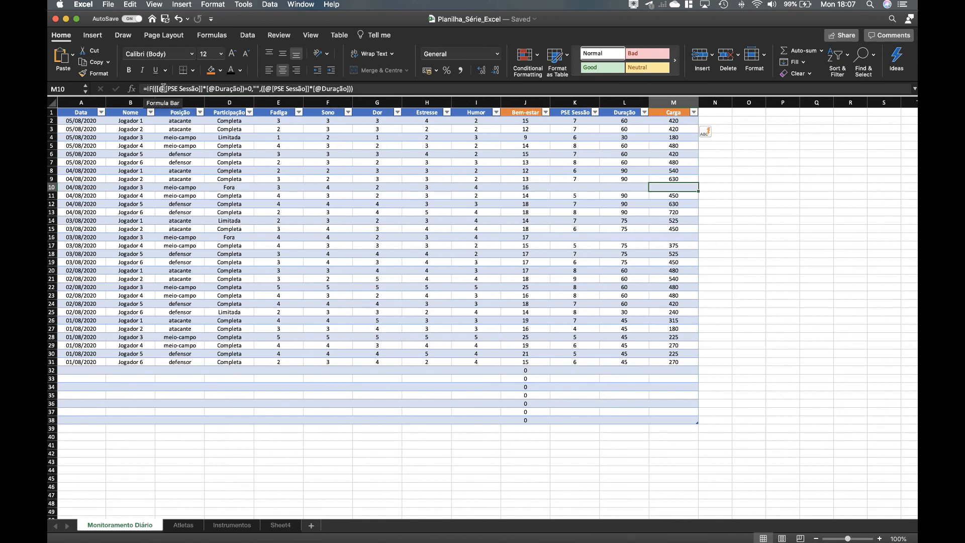
{"action": "left_click", "coordinate": [748, 204]}
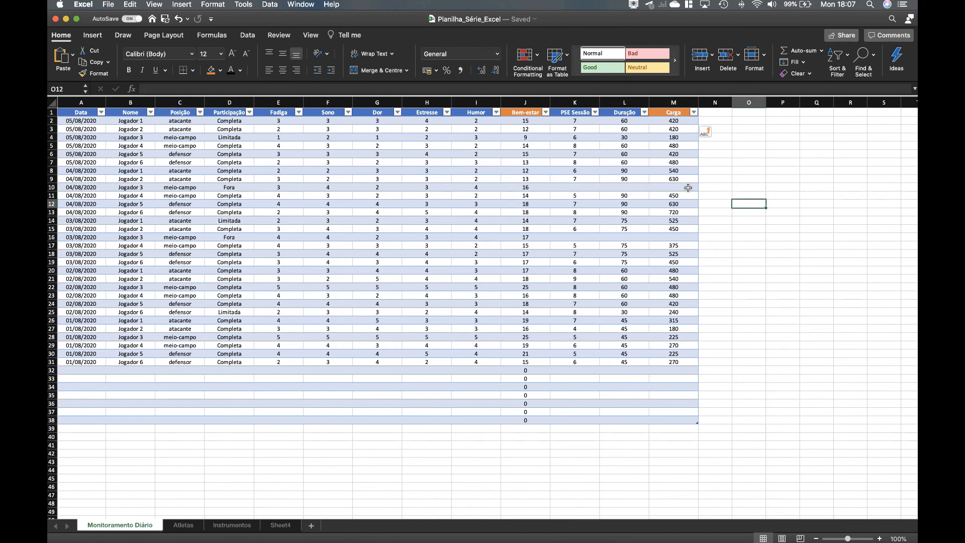